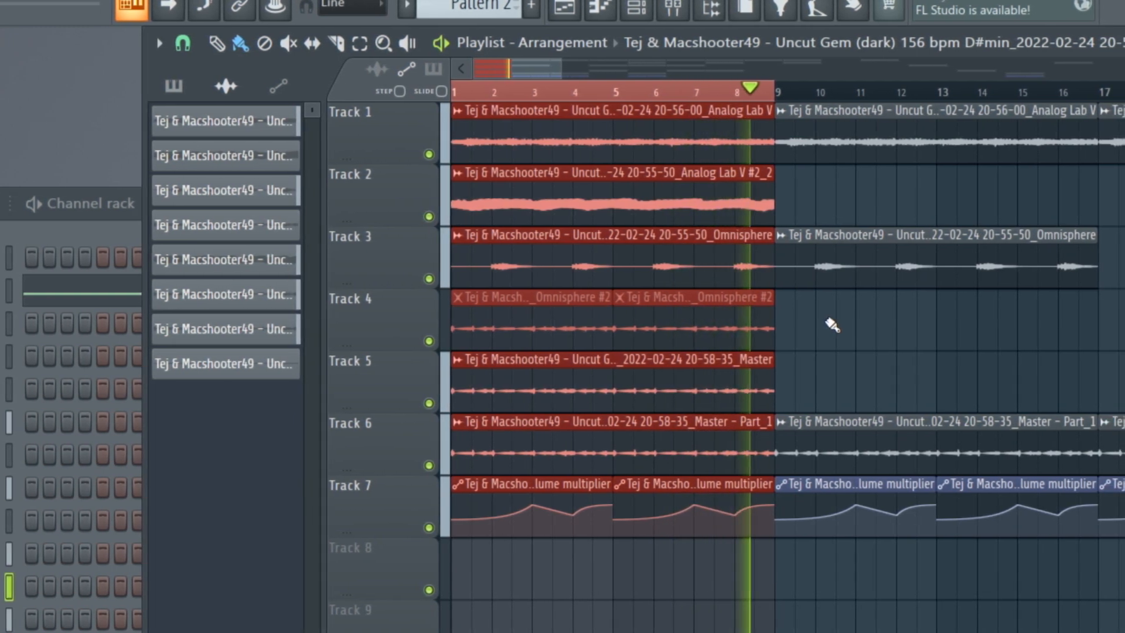
Step: Stop playback, clear the selected playlist range and open the Analog Lab V channel's notes in the piano roll
key(space)
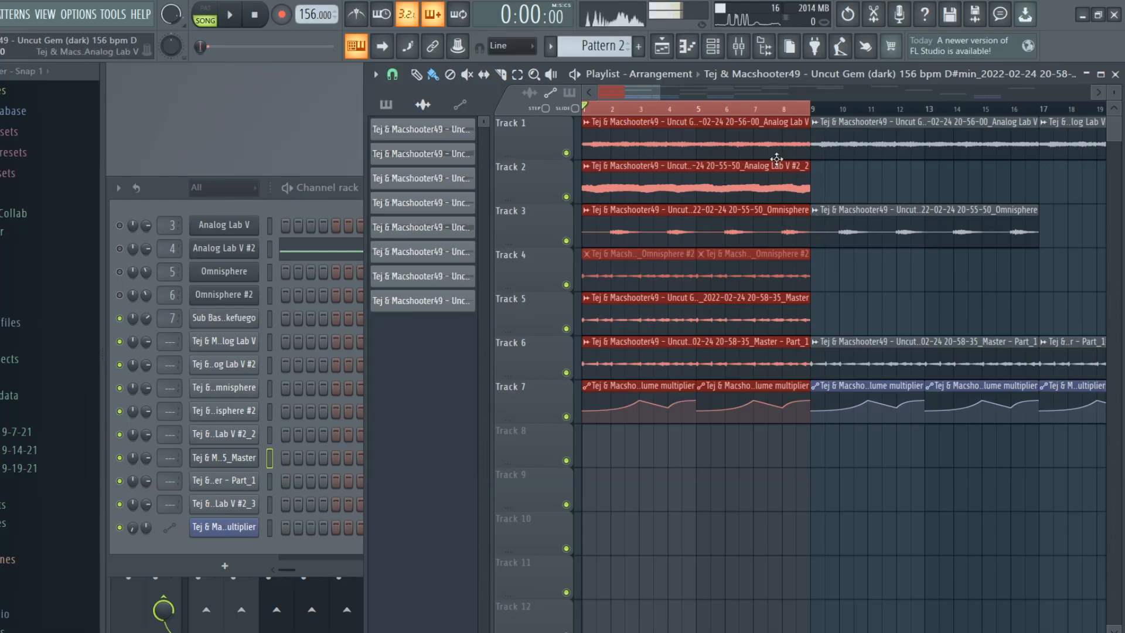
click(690, 101)
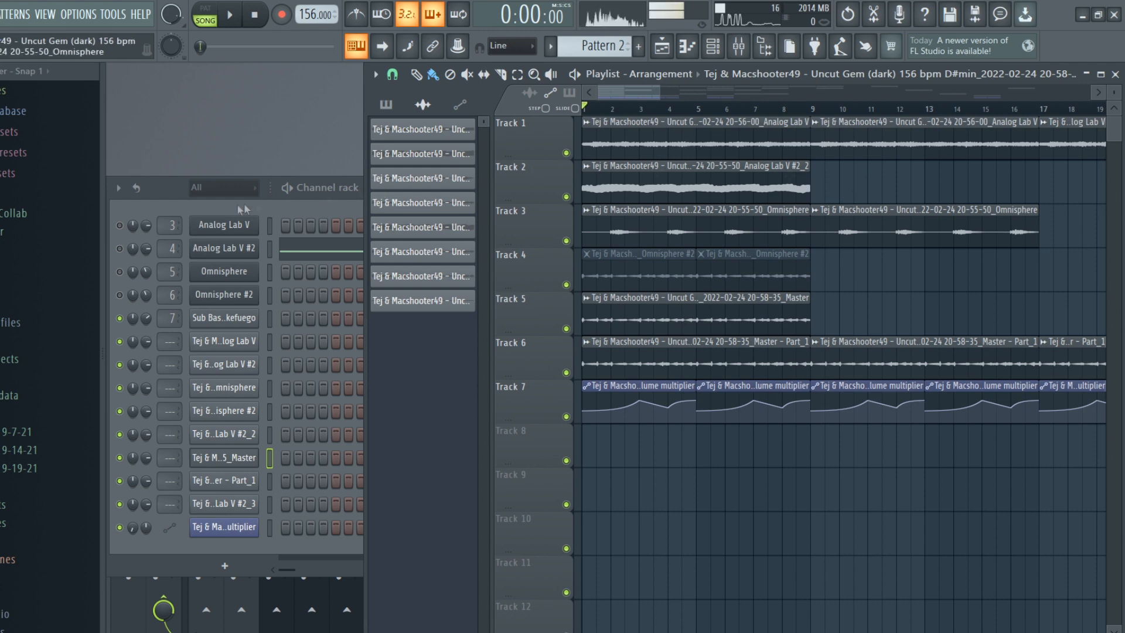
click(224, 224)
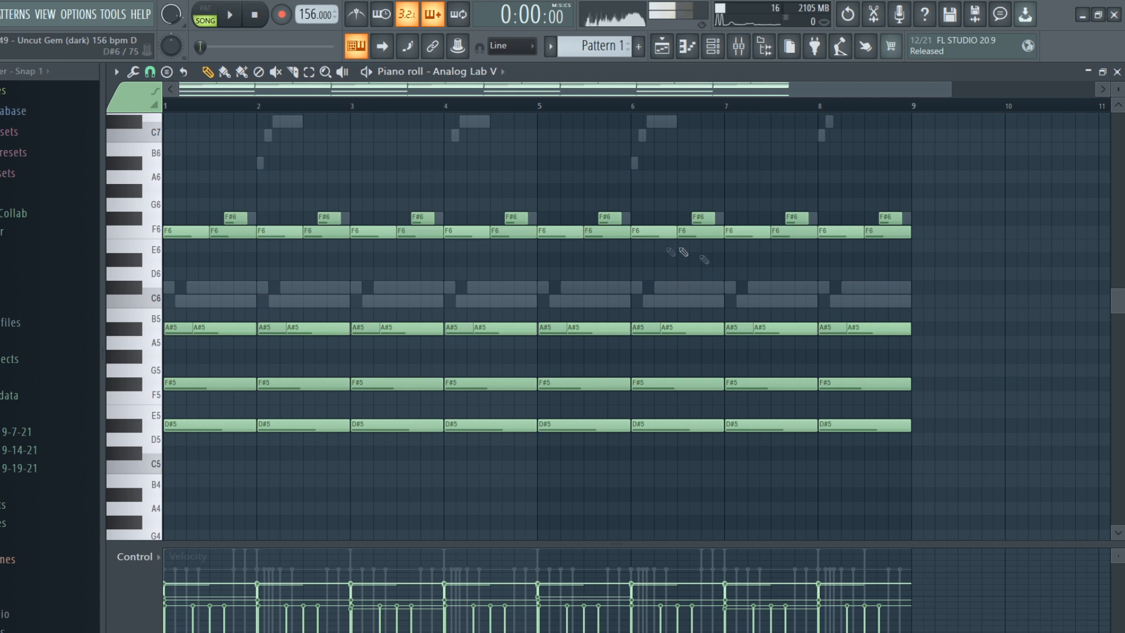
scroll(1116, 332, down, 1)
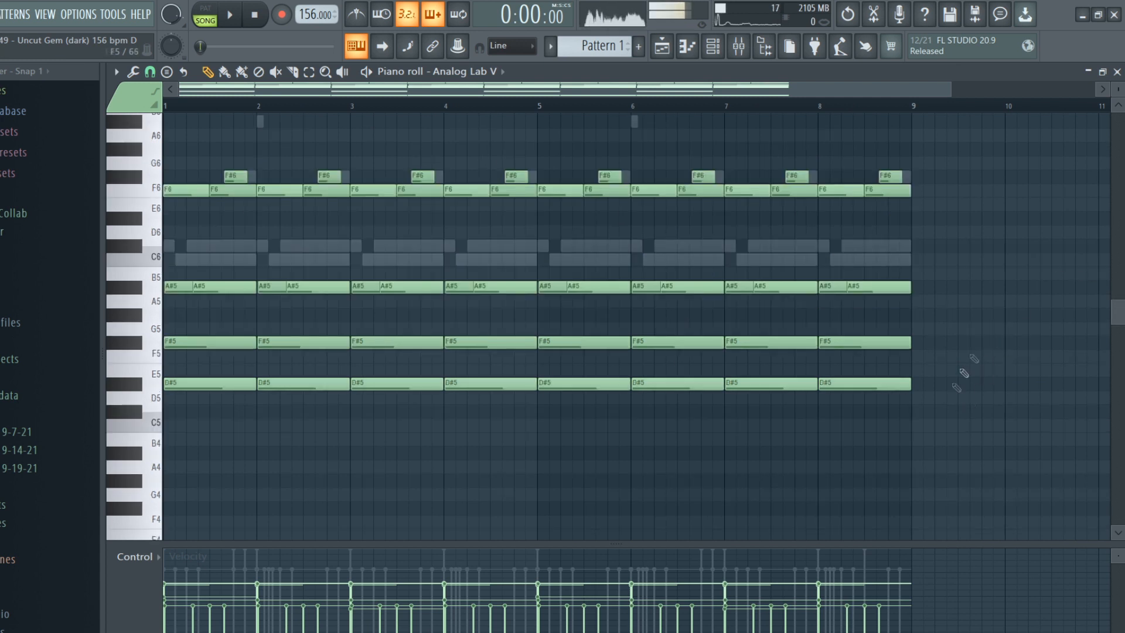
scroll(964, 373, up, 2)
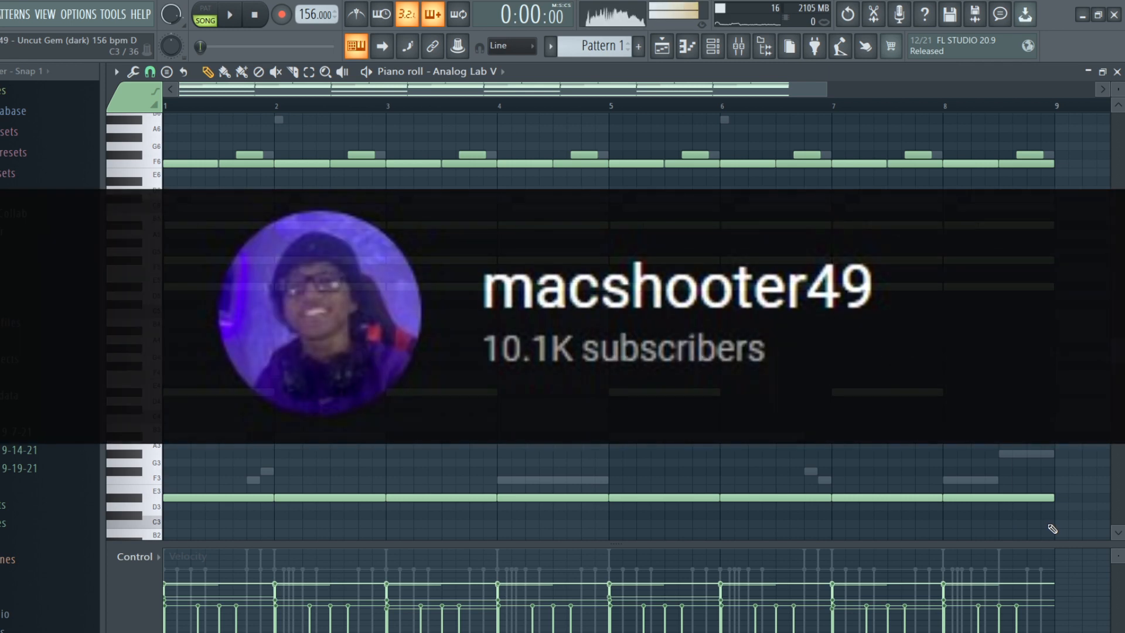
scroll(1031, 532, down, 1)
Step: Highlight all notes of the Analog Lab V pattern, and clear the selection
key(ctrl+a)
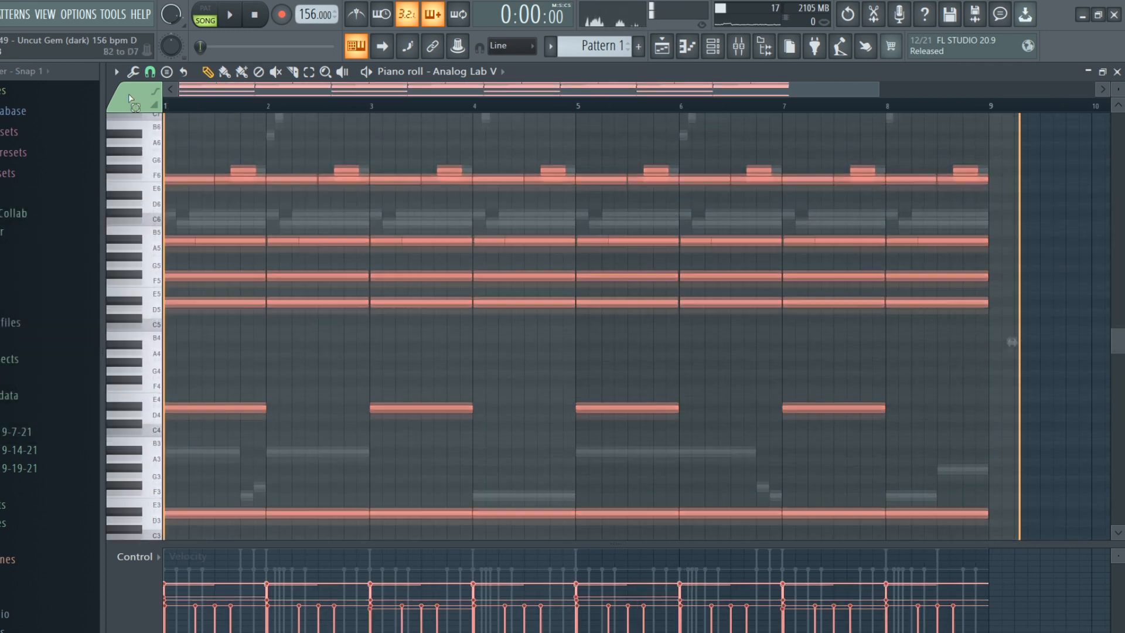
scroll(573, 402, up, 2)
scroll(522, 352, down, 2)
key(ctrl+d)
scroll(629, 252, up, 1)
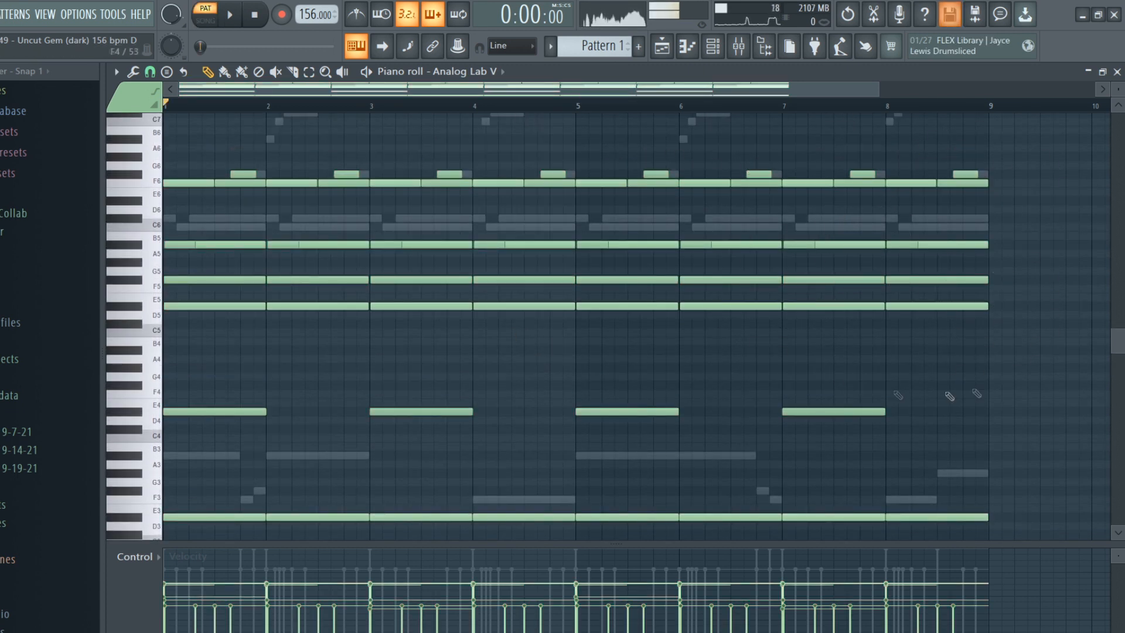
Step: Highlight the upper chord notes and the F6 and F#6 melody notes, and deselect them
scroll(1016, 353, down, 1)
drag(1008, 328, 232, 205)
click(501, 303)
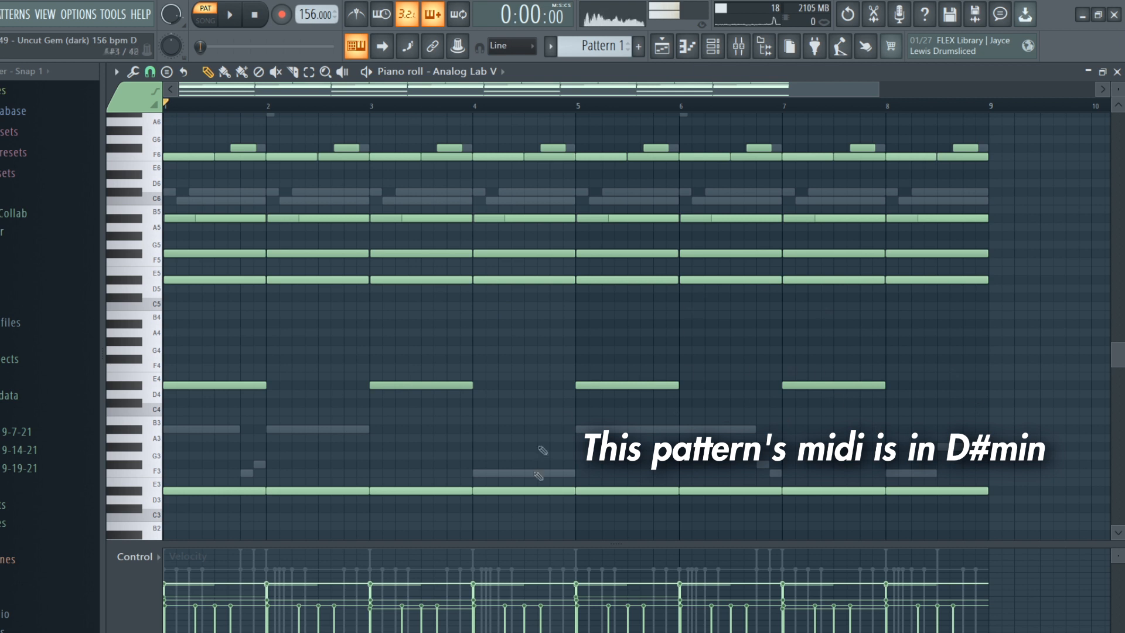
scroll(416, 290, up, 2)
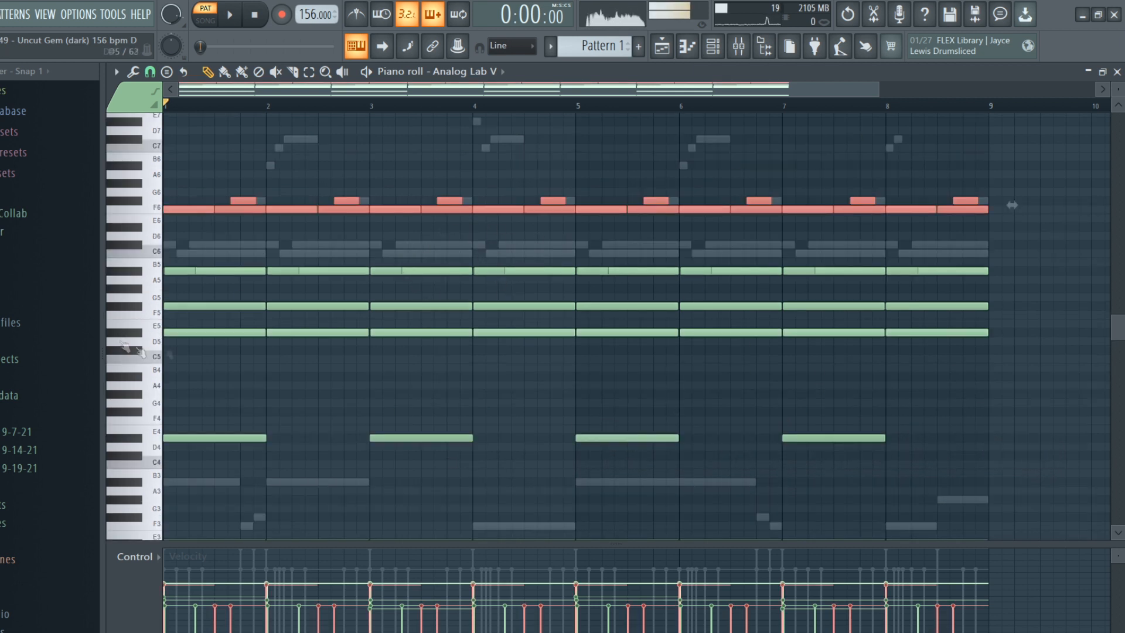
click(263, 233)
drag(941, 223, 452, 171)
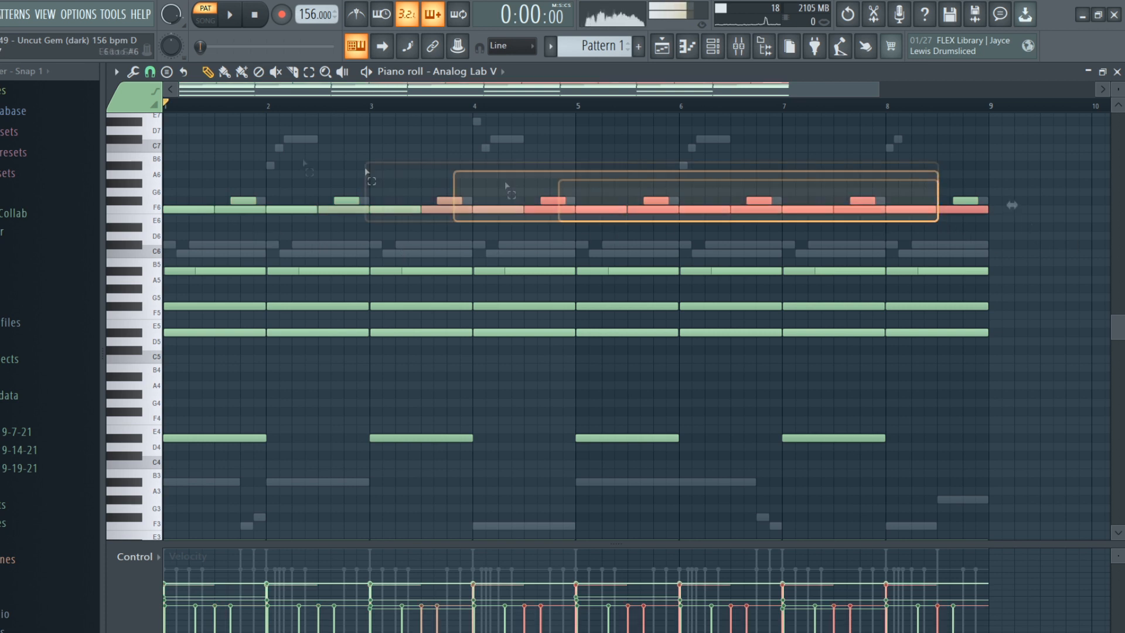
scroll(421, 323, down, 1)
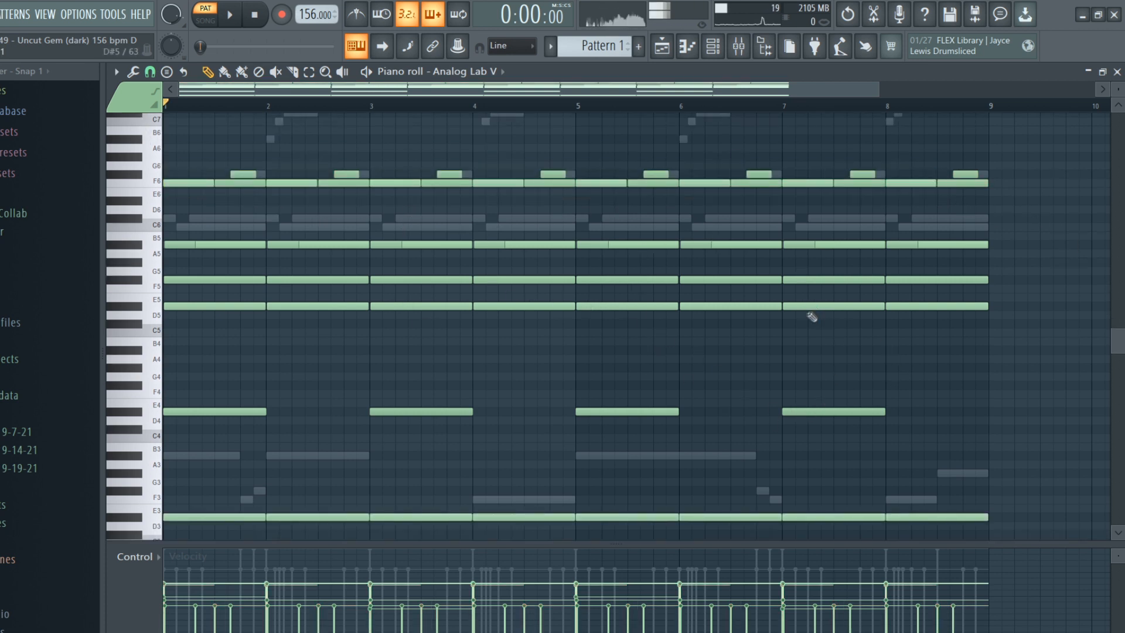
Step: Highlight the low notes below C5, deselect them and play back the pattern
drag(1008, 528, 176, 359)
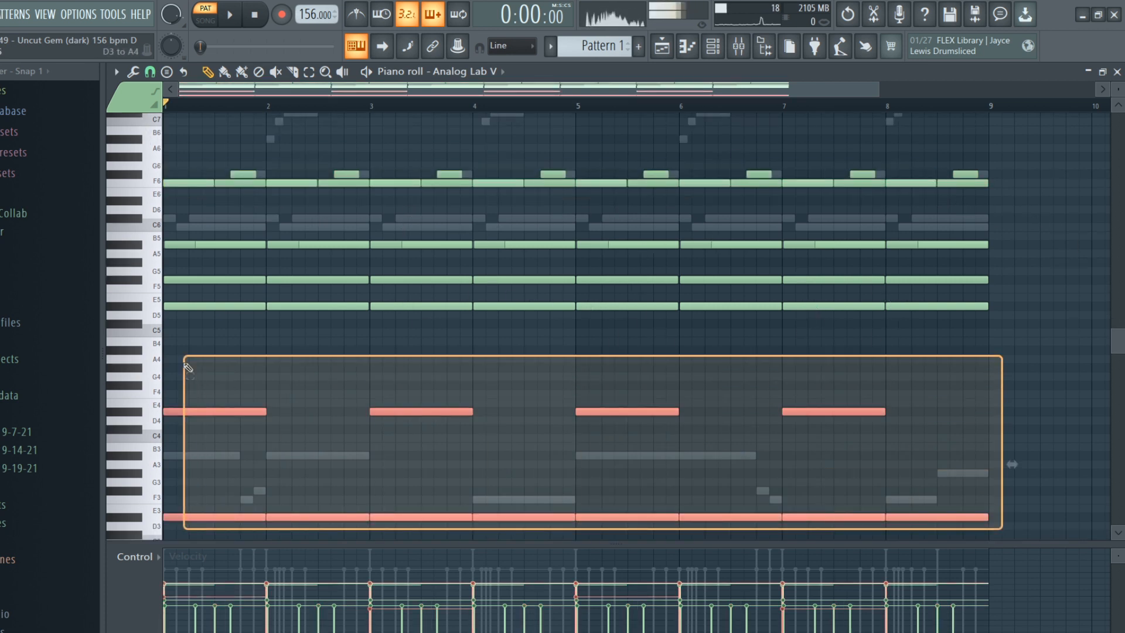
click(278, 358)
key(space)
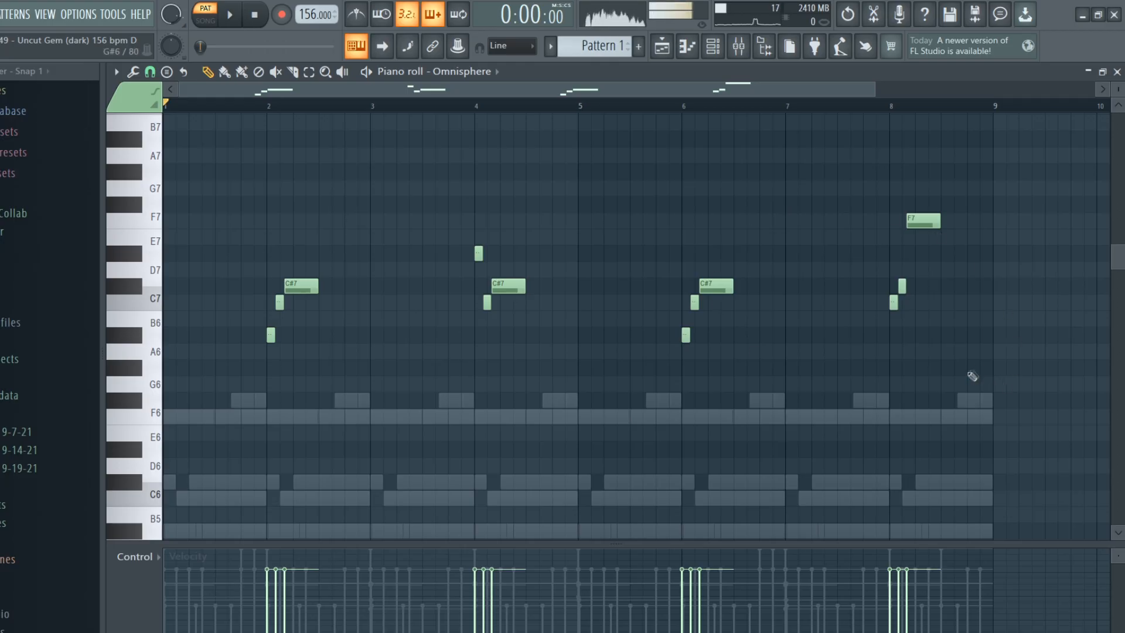
Step: Set the piano roll snap to 1/3 beat and play back the Omnisphere pattern
scroll(976, 373, down, 2)
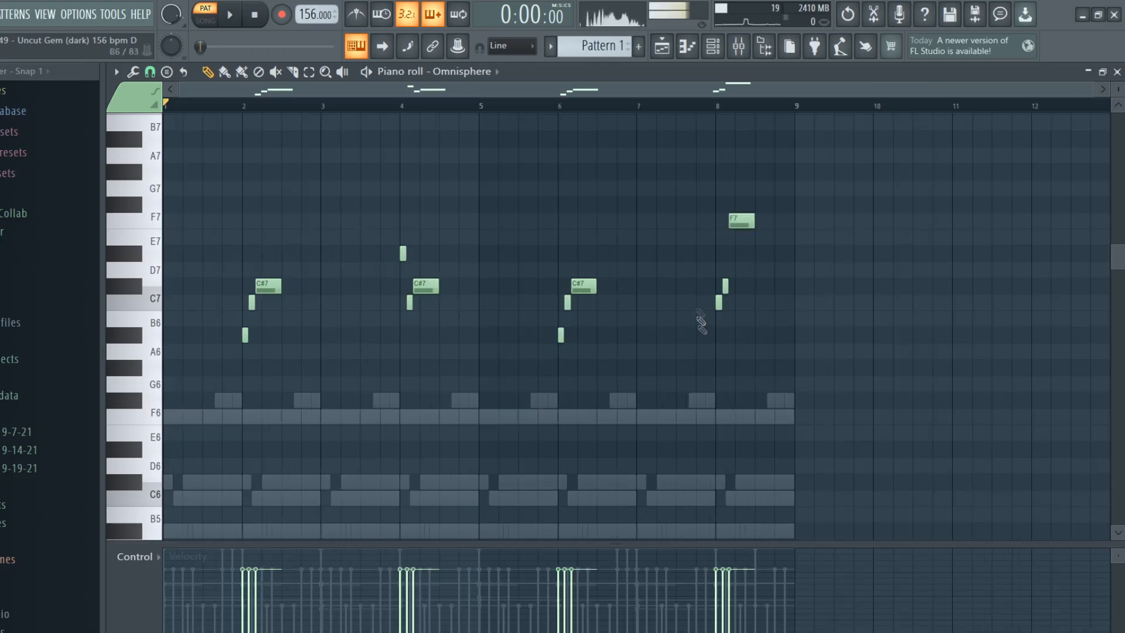
scroll(504, 380, up, 3)
click(150, 71)
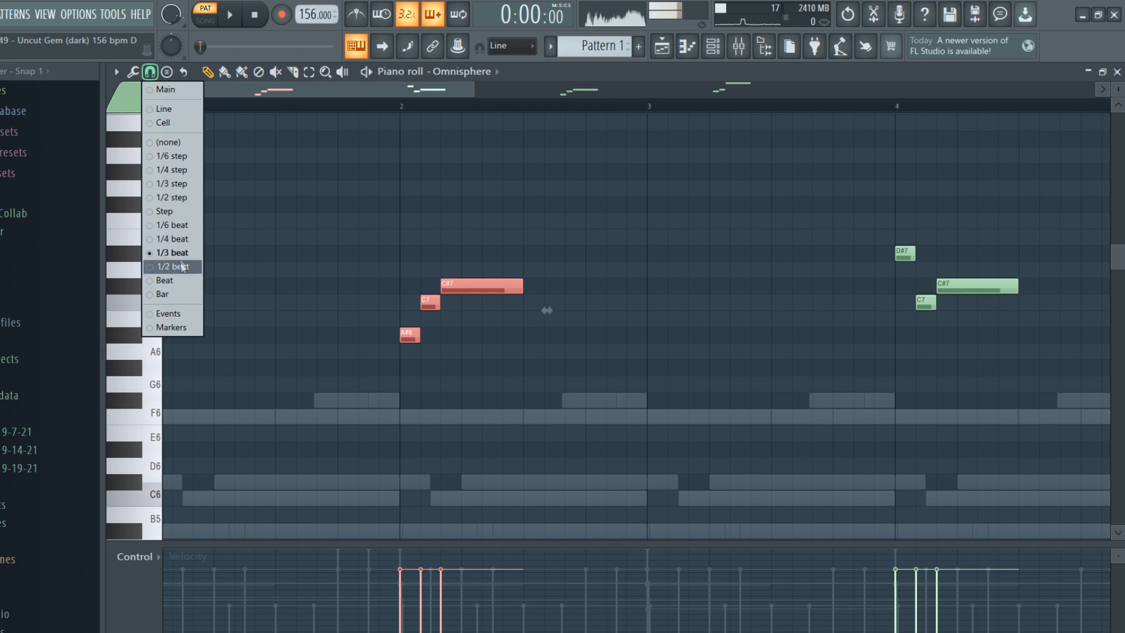
click(179, 253)
scroll(565, 250, down, 5)
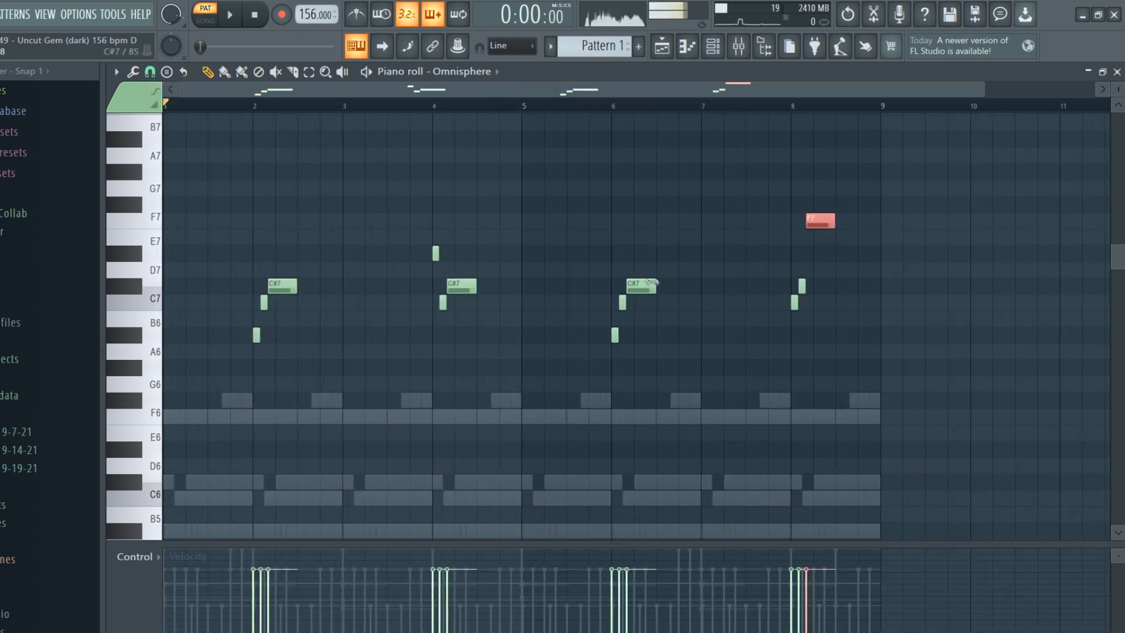
key(space)
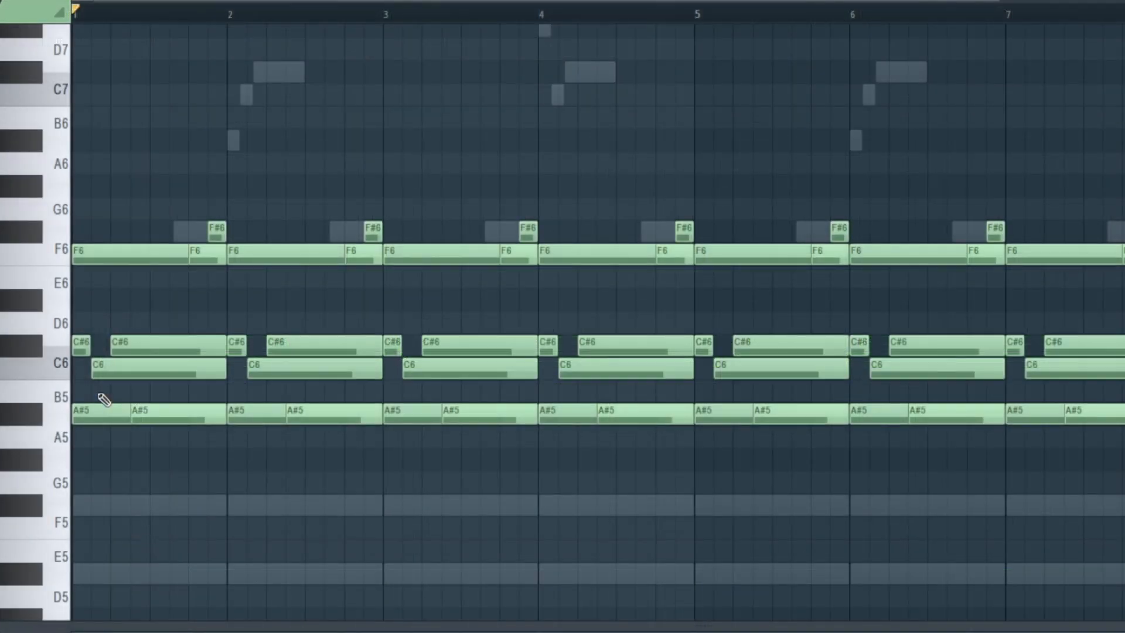
Step: Highlight the A#5, C#6 and F6 notes in the first bar of the Omnisphere #2 pattern to examine the chord
click(179, 389)
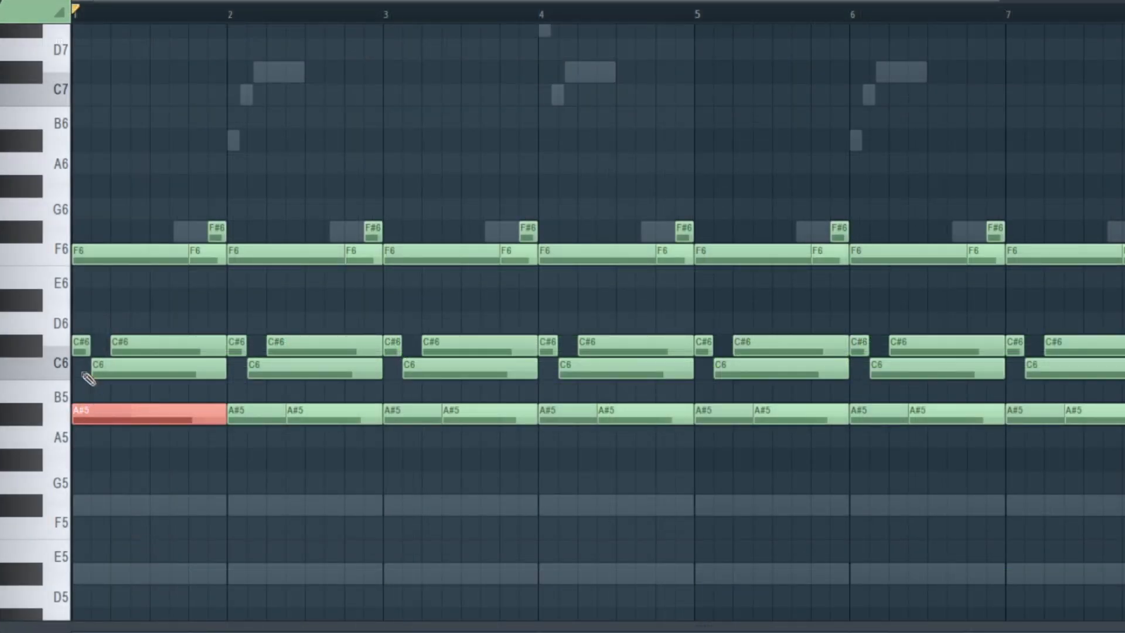
ctrl+shift+click(82, 345)
ctrl+shift+click(111, 258)
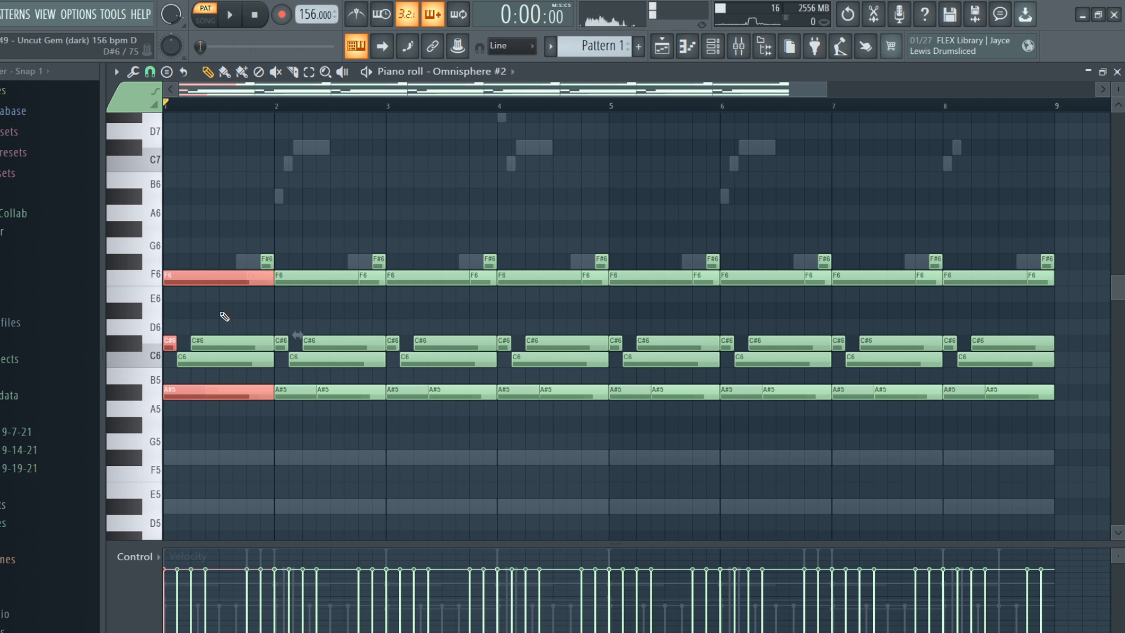
click(230, 306)
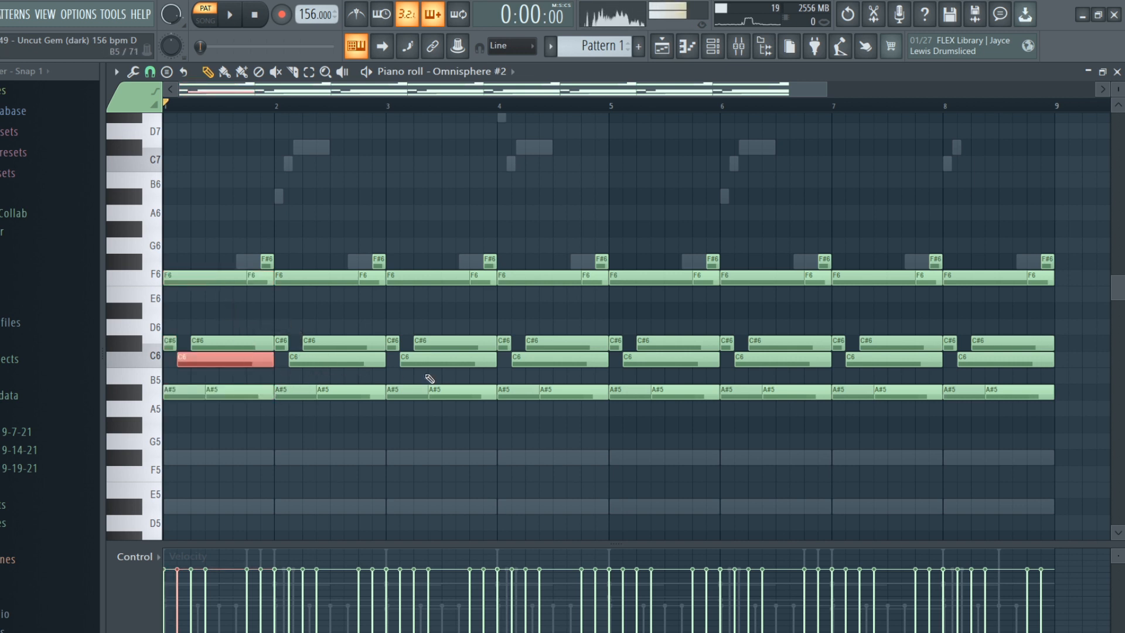
click(250, 277)
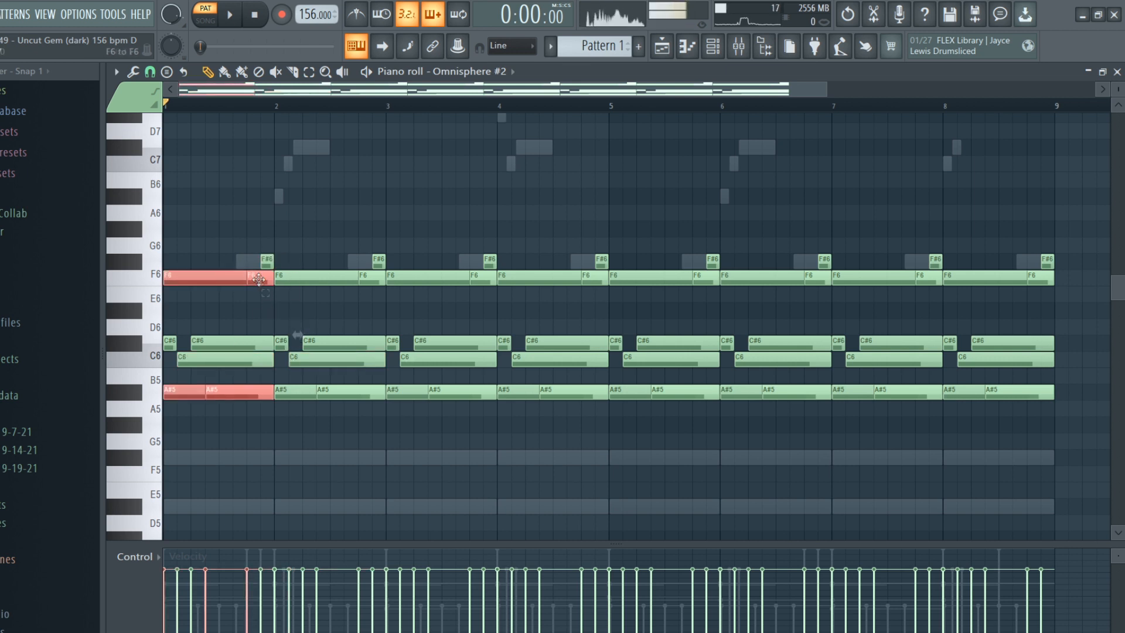
click(271, 333)
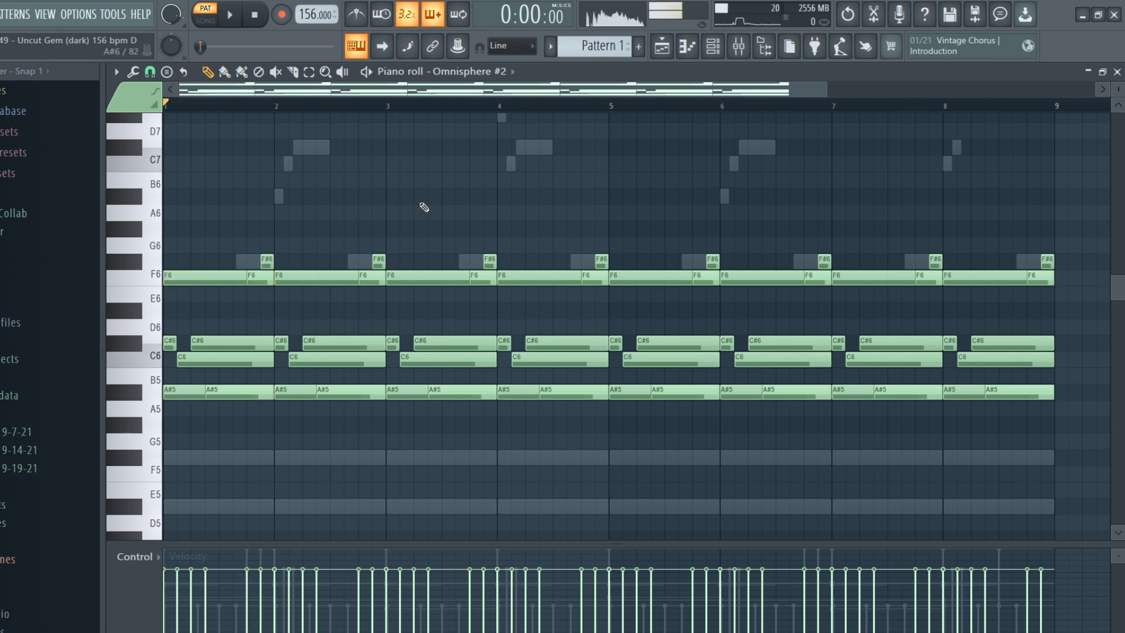
Step: Play the Omnisphere #2 pattern, stop it and play it again
key(space)
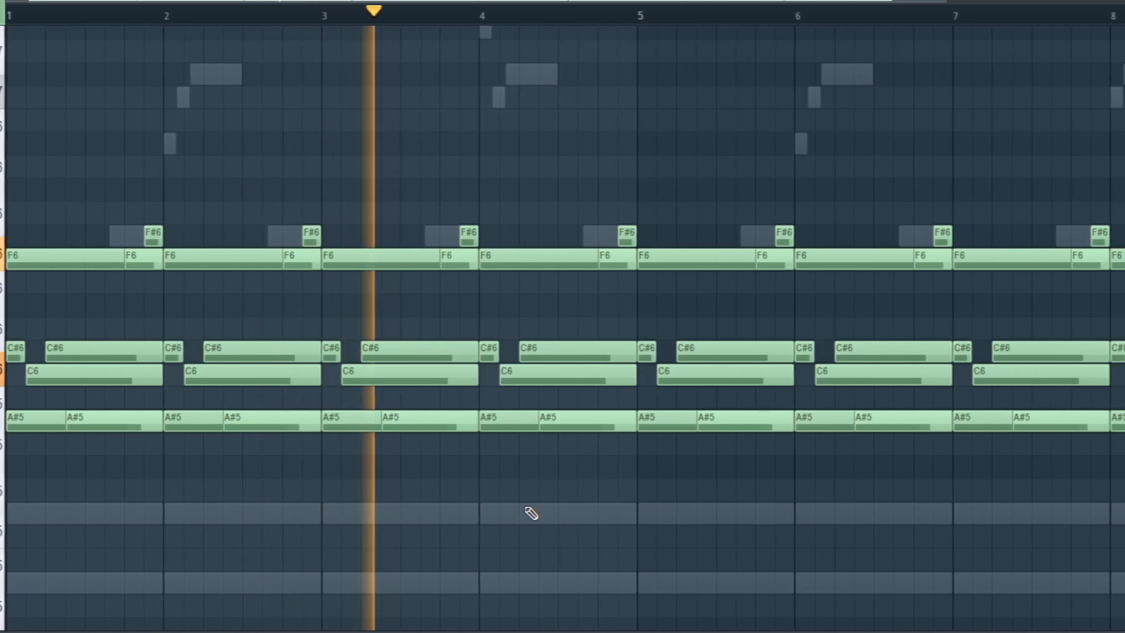
key(space)
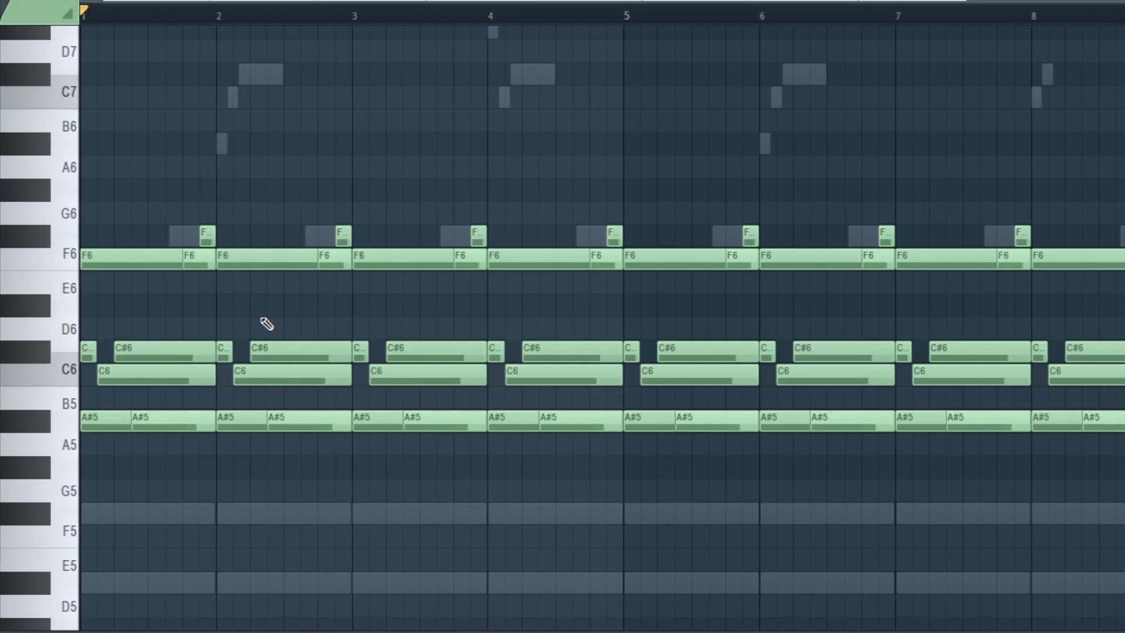
key(space)
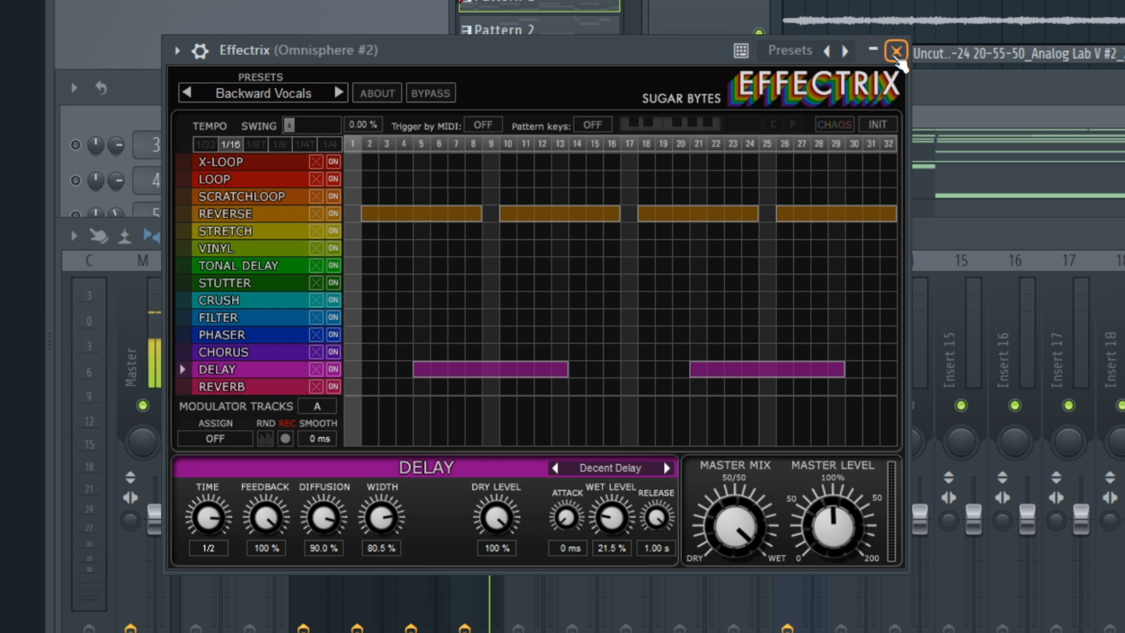
Step: Close Effectrix and start Render to wave file(s) from the mixer with the Omnisphere #2 track armed
click(897, 52)
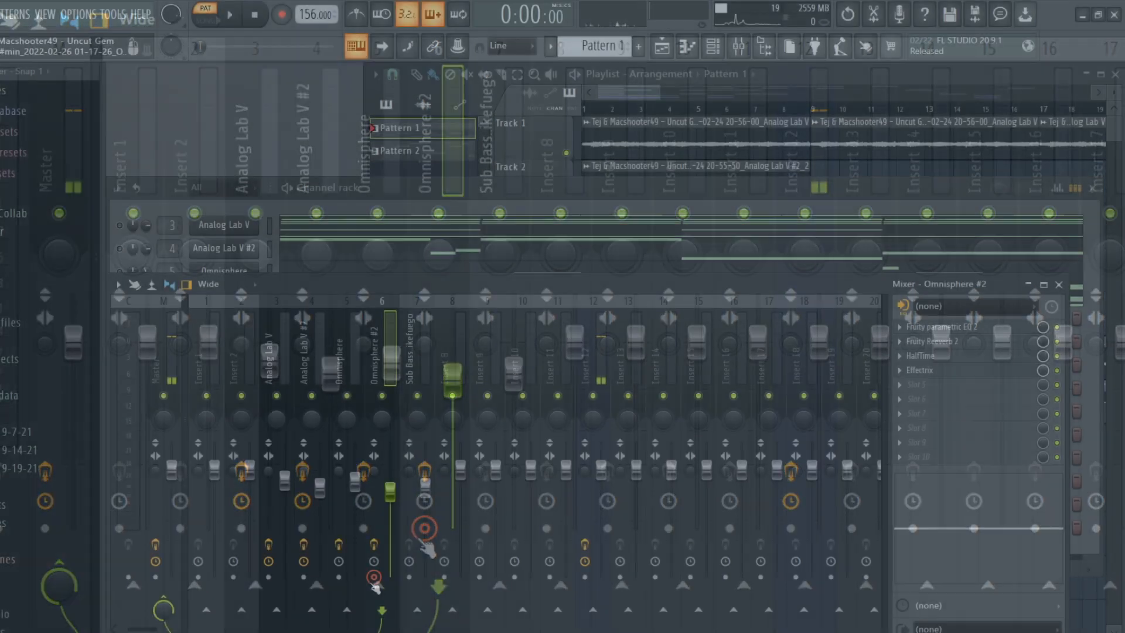
key(alt+r)
click(663, 172)
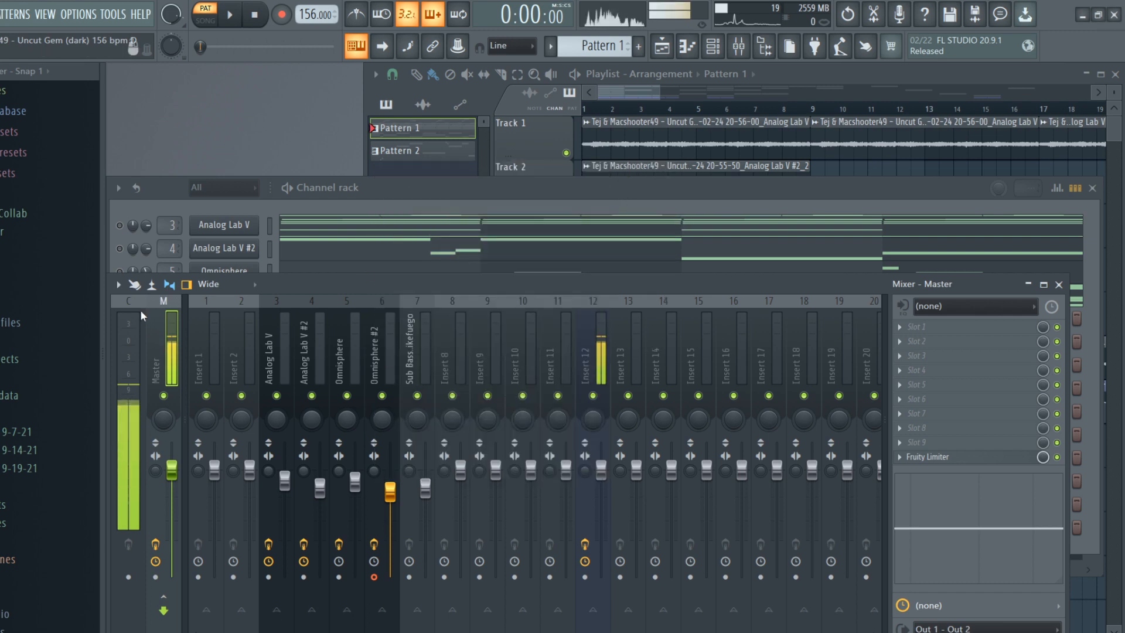
click(118, 286)
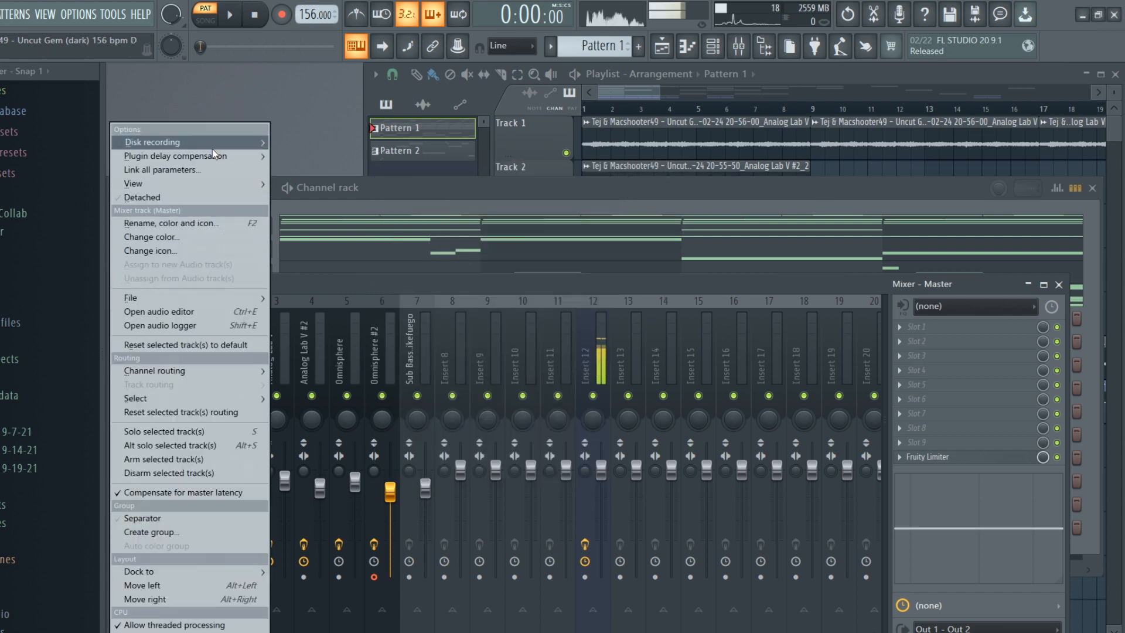
mouse_move(212, 147)
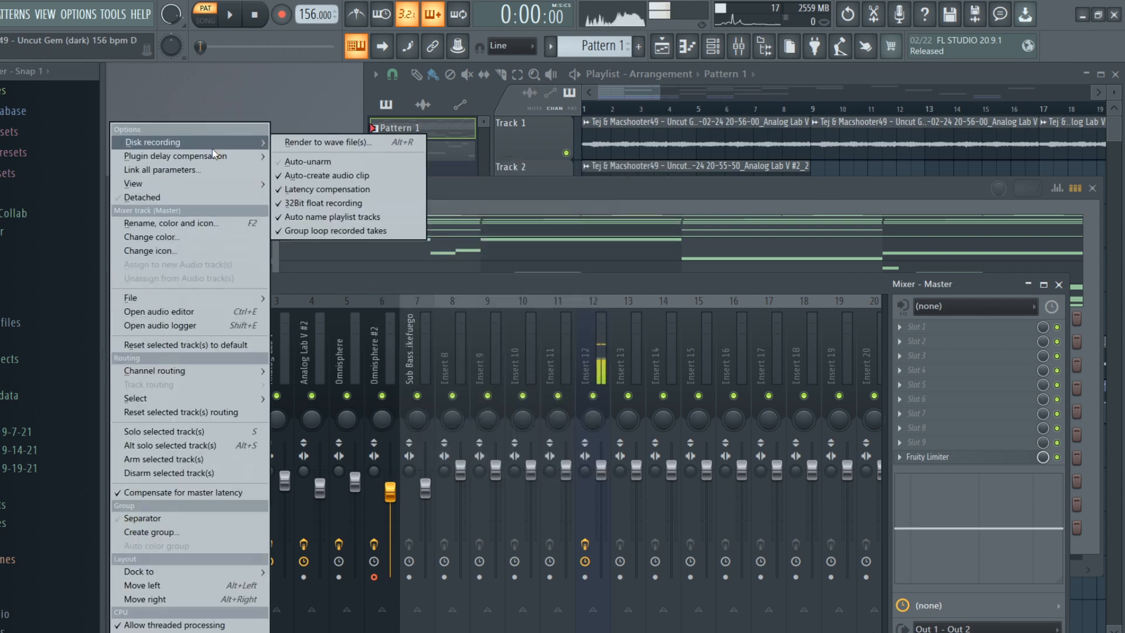
click(323, 143)
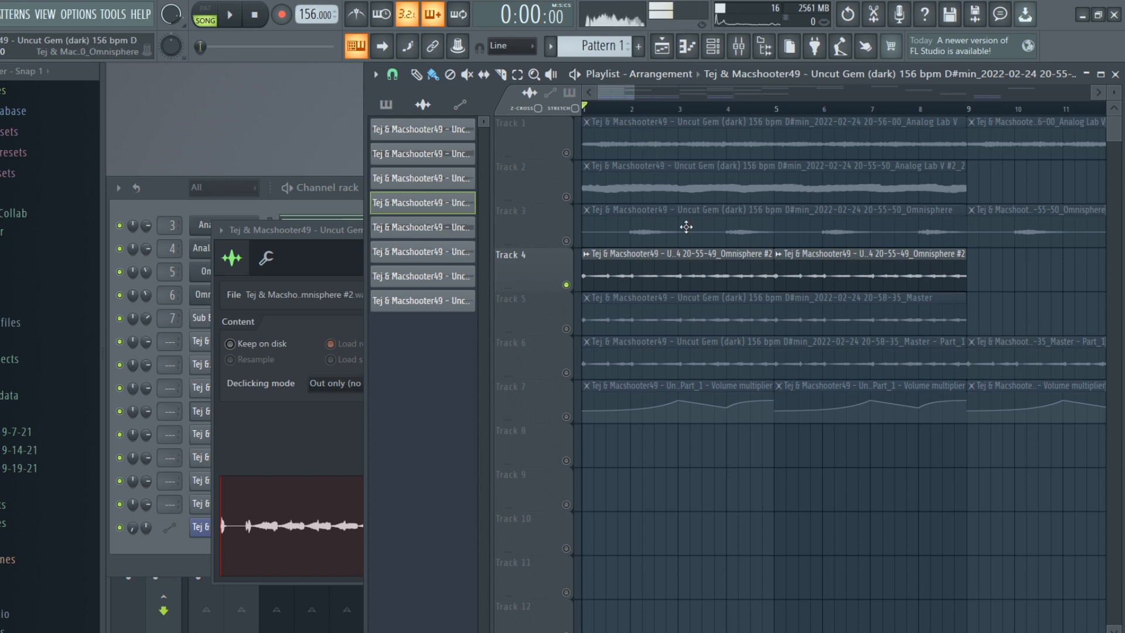
Step: Inspect the two Omnisphere #2 audio clips on Track 4 and open the clip's channel settings
scroll(674, 257, down, 2)
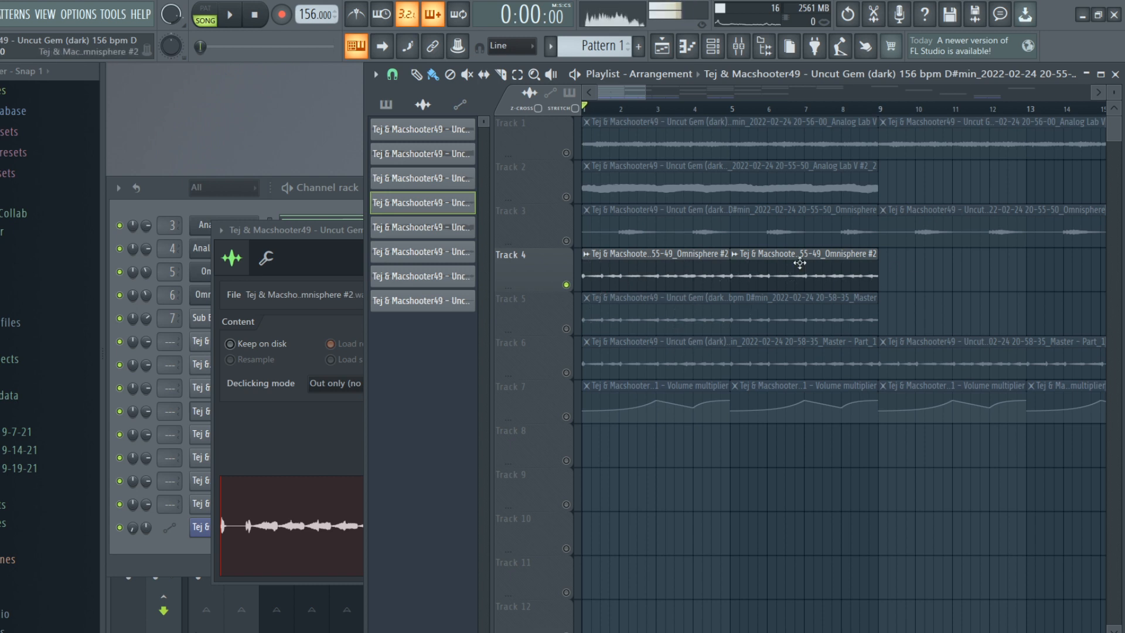
scroll(779, 270, up, 5)
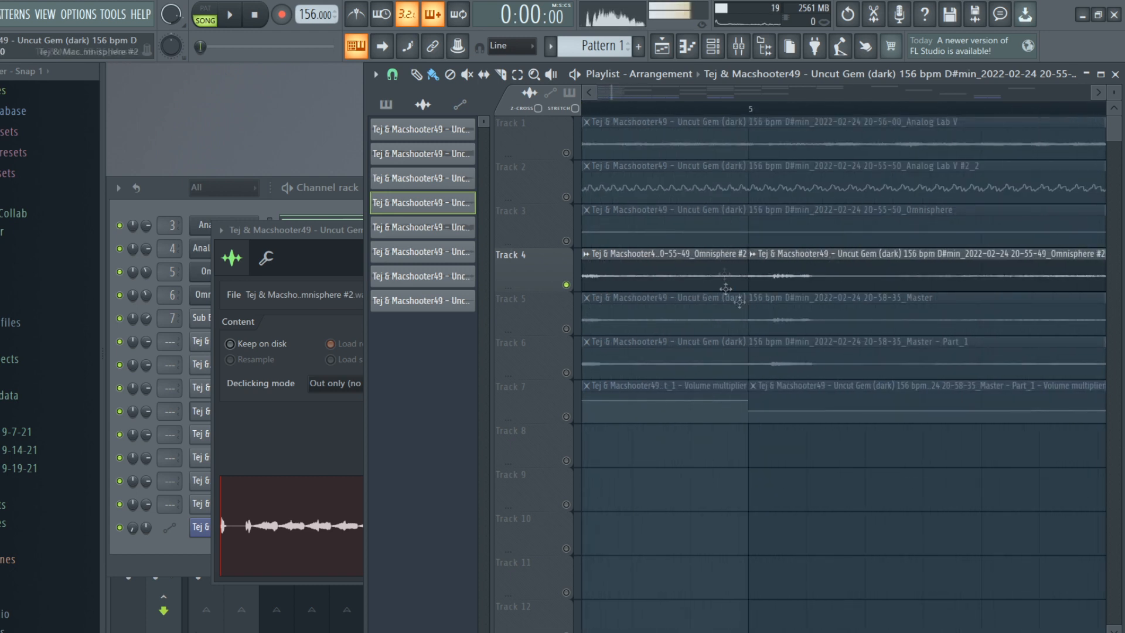
scroll(767, 274, down, 5)
double_click(674, 274)
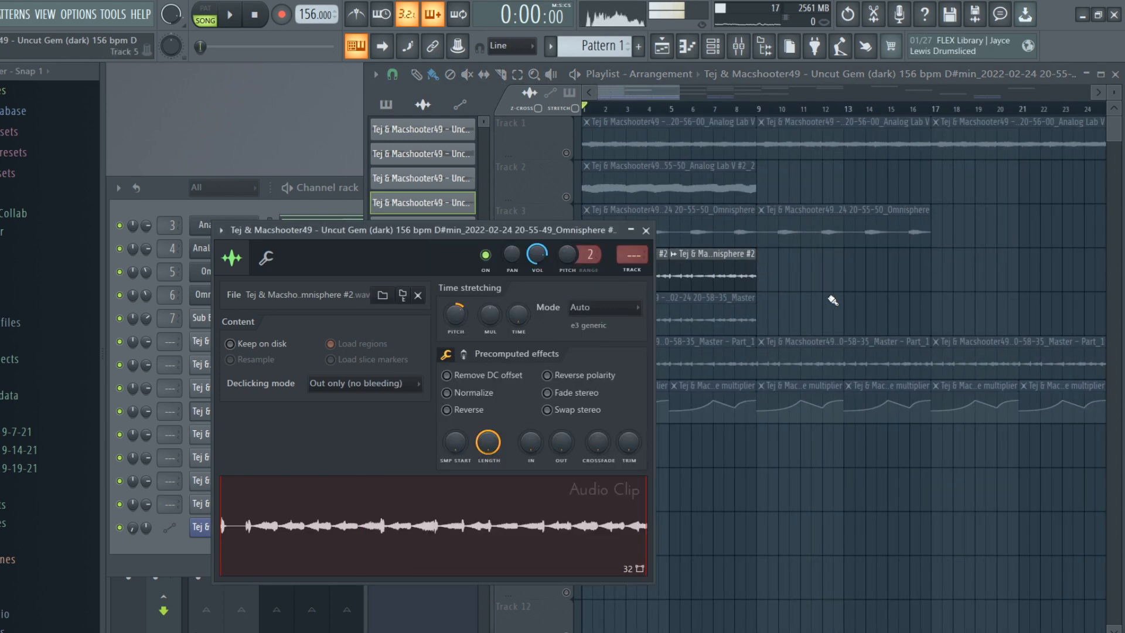
Step: Solo Track 5 in the playlist and switch Track 4 back on
click(572, 326)
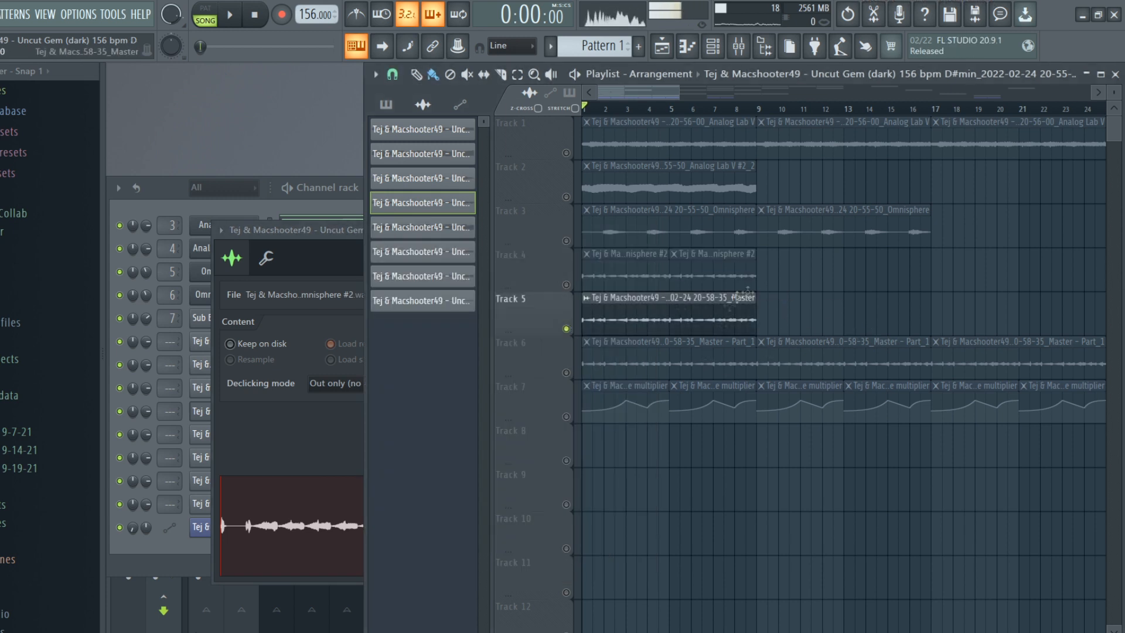
click(589, 288)
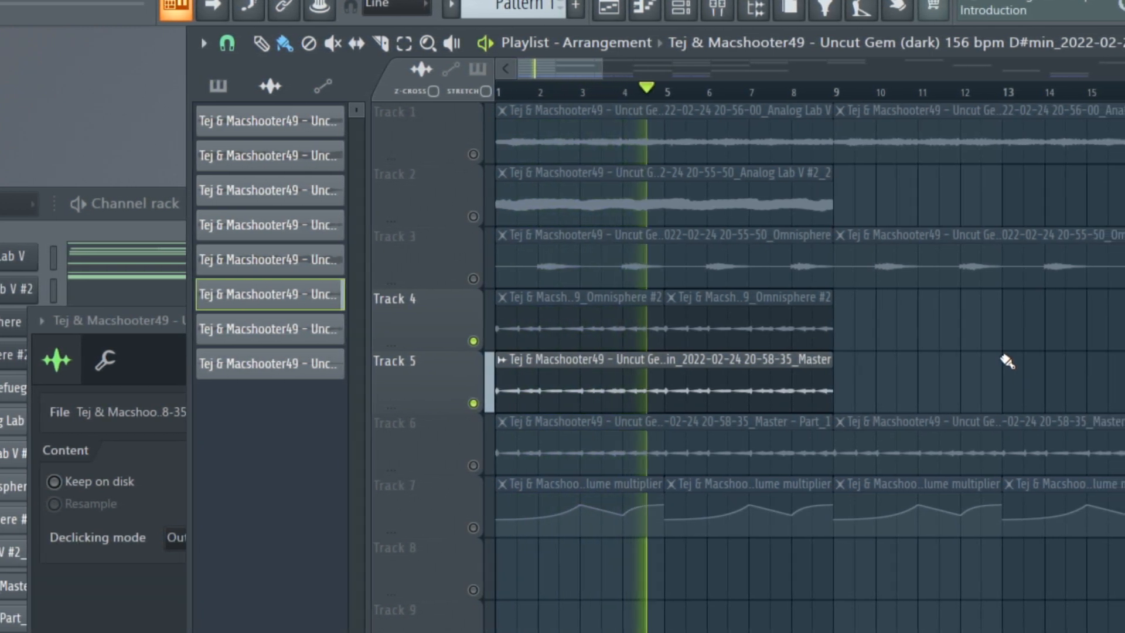
Step: Stop playback, inspect the channel settings of the Master - Part_1 clip on Track 6 and switch the solo to Track 6
key(space)
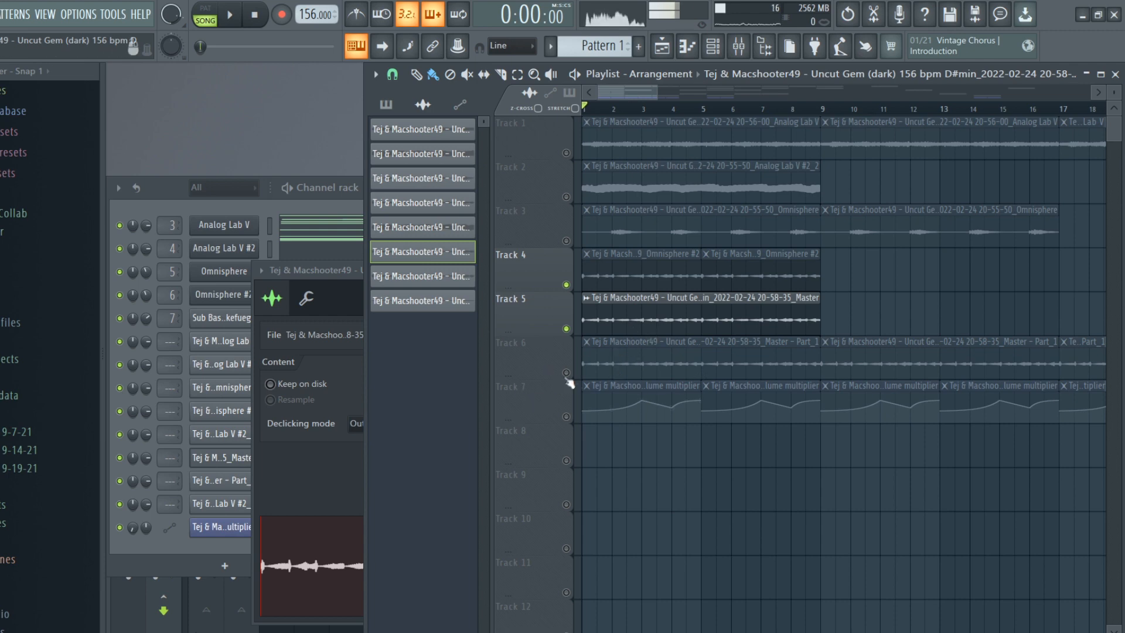
double_click(580, 364)
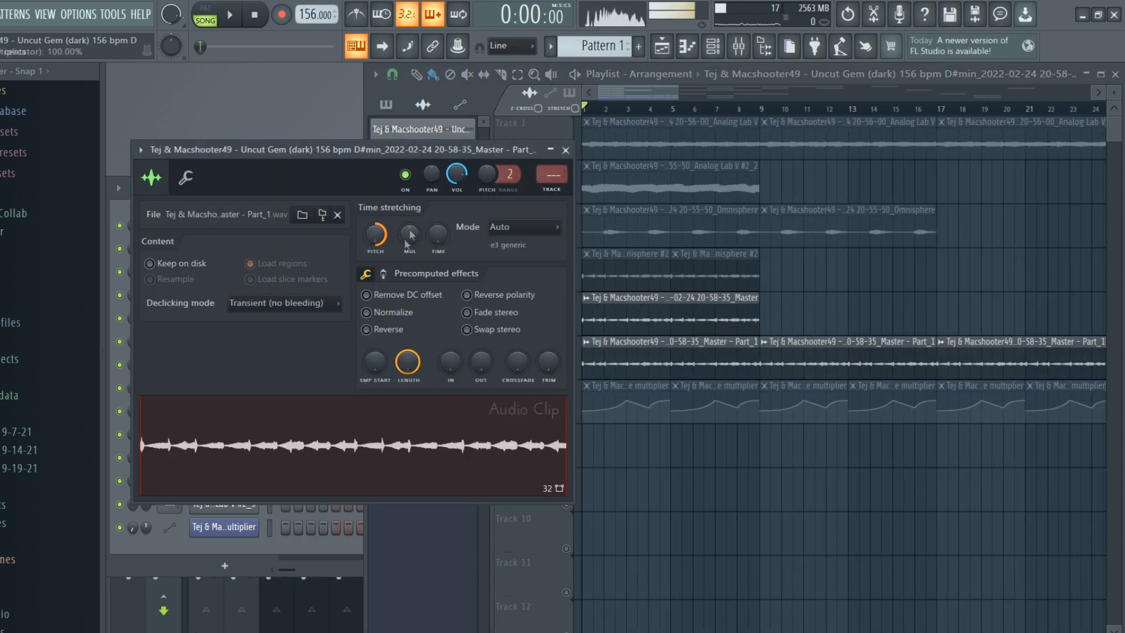
click(606, 351)
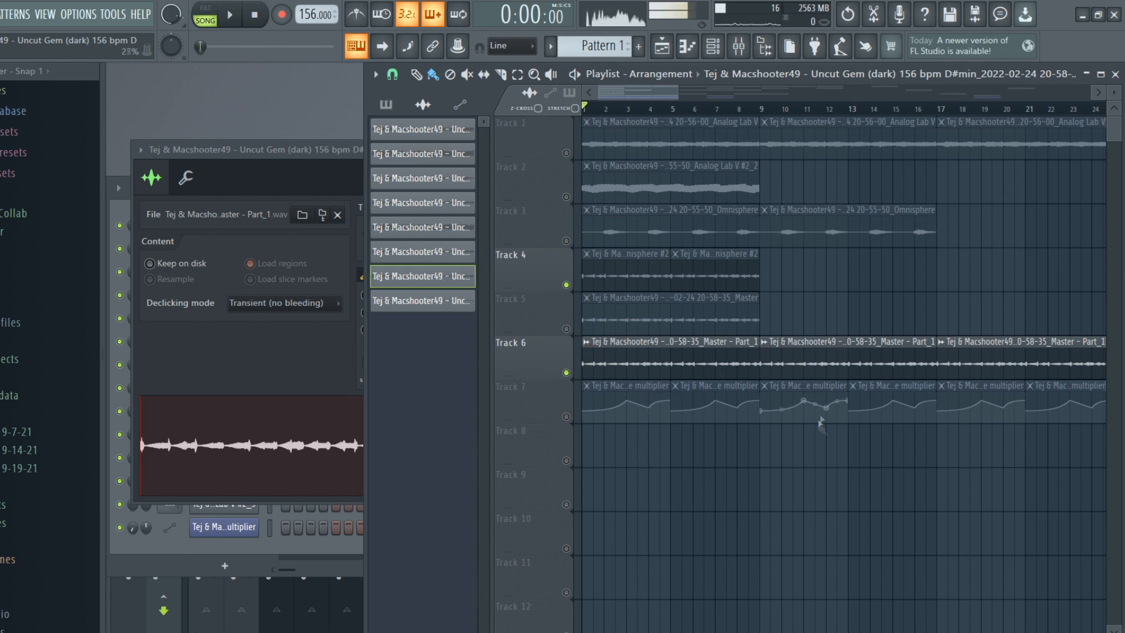
drag(1045, 452, 704, 387)
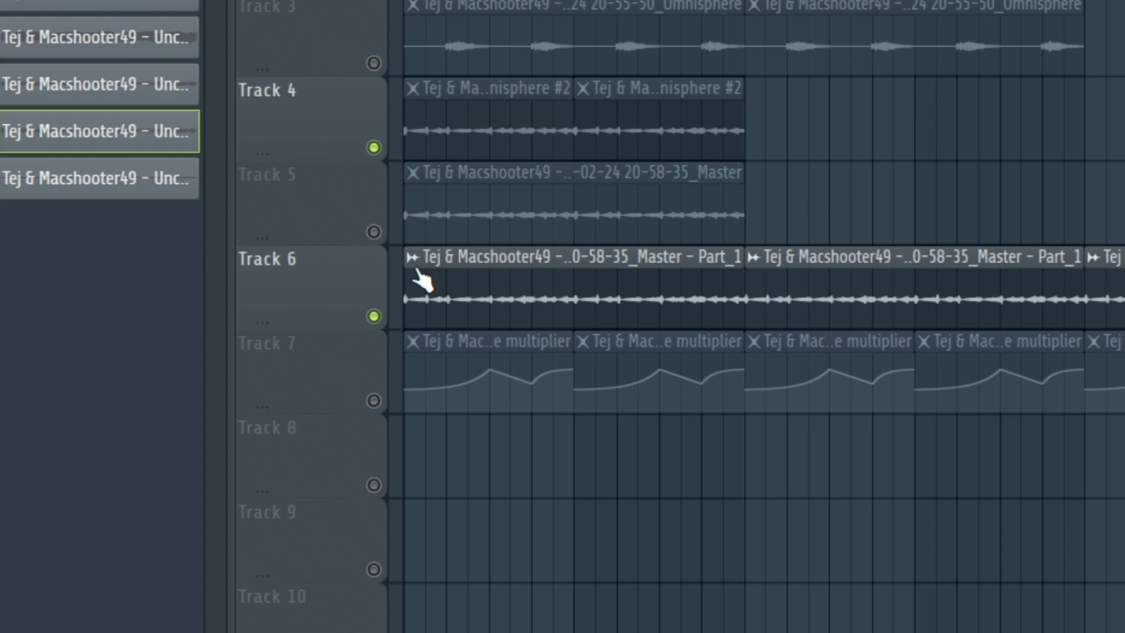
Step: Show the automation options of the Master - Part_1 clip on Track 6 and play it with its volume automation on Track 7
right_click(416, 270)
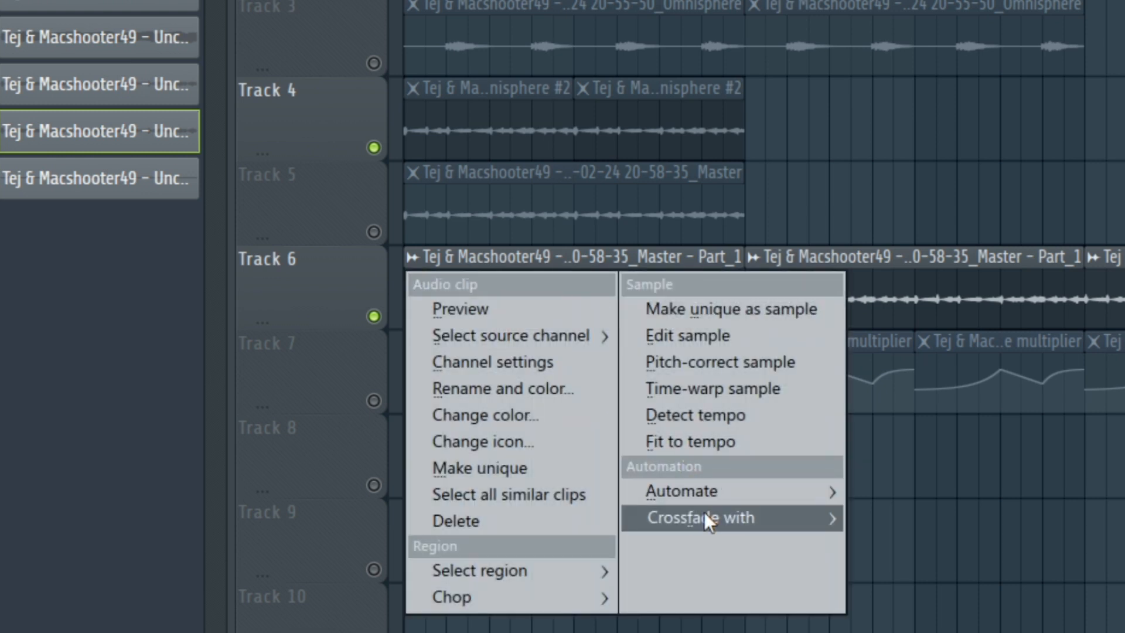
mouse_move(714, 492)
click(905, 518)
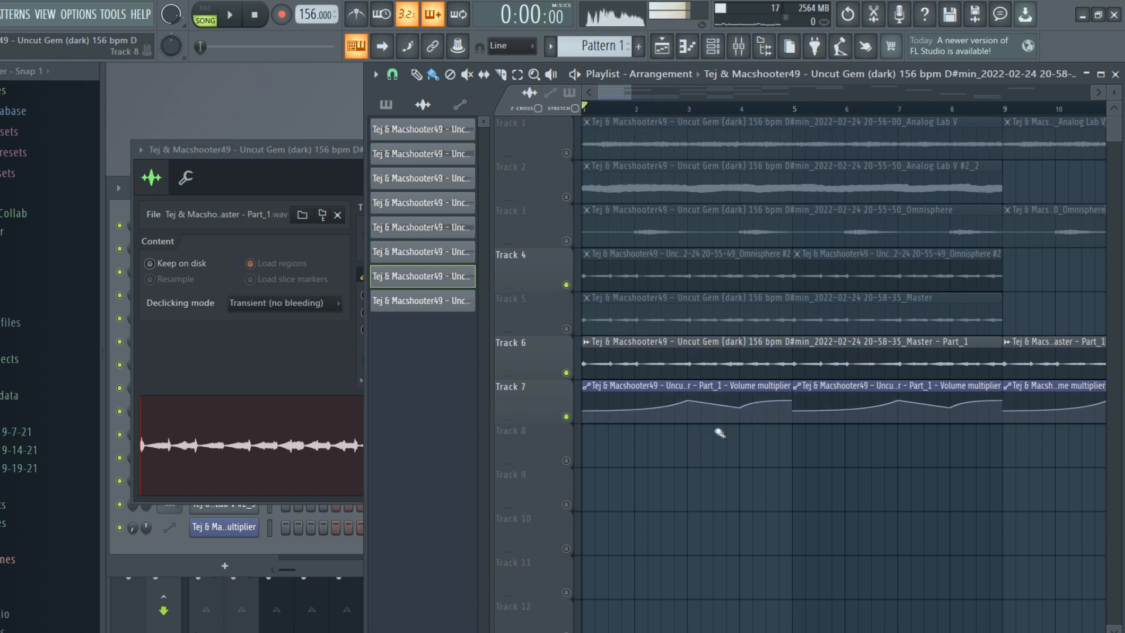
key(space)
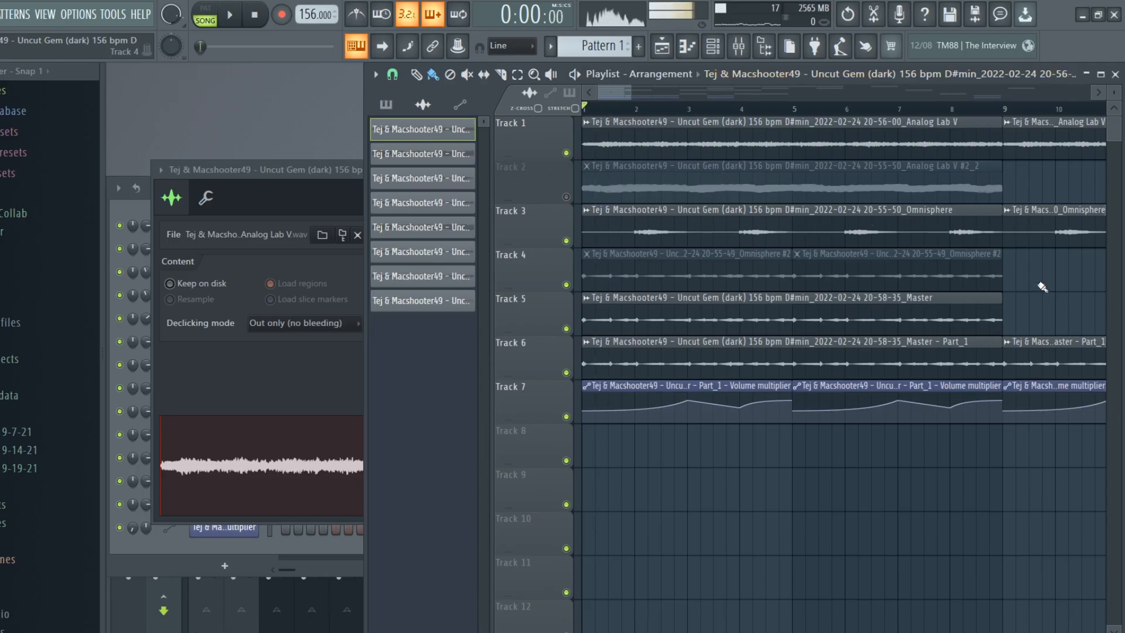
Step: Play the arrangement without Track 2, switch Track 2 back on and open the Analog Lab V #2 piano roll
key(space)
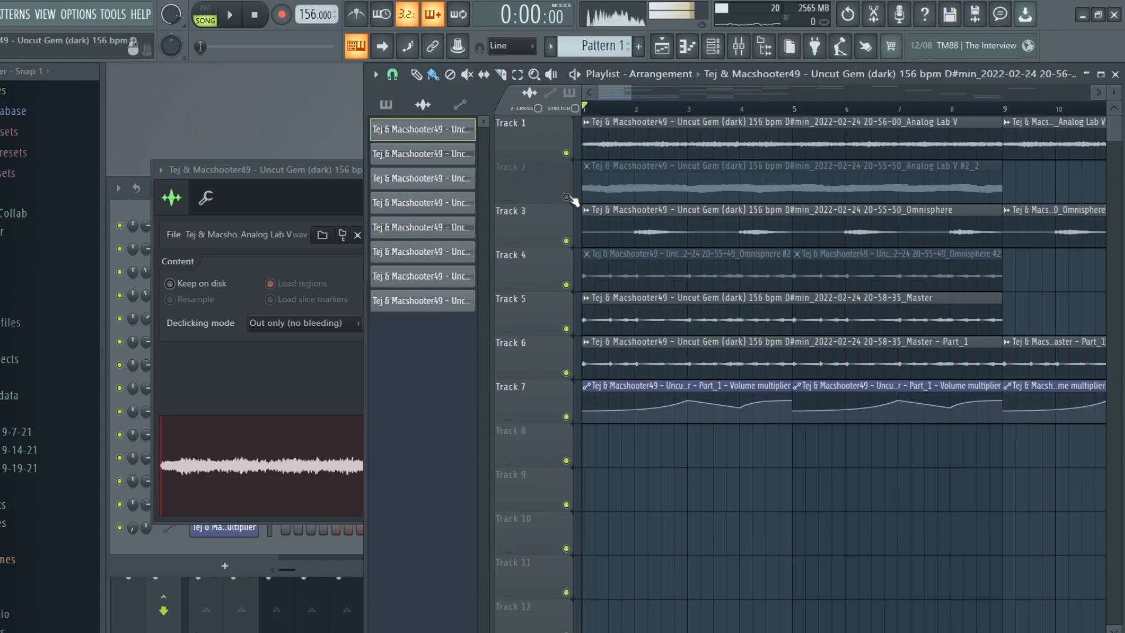
right_click(566, 197)
drag(632, 110, 610, 116)
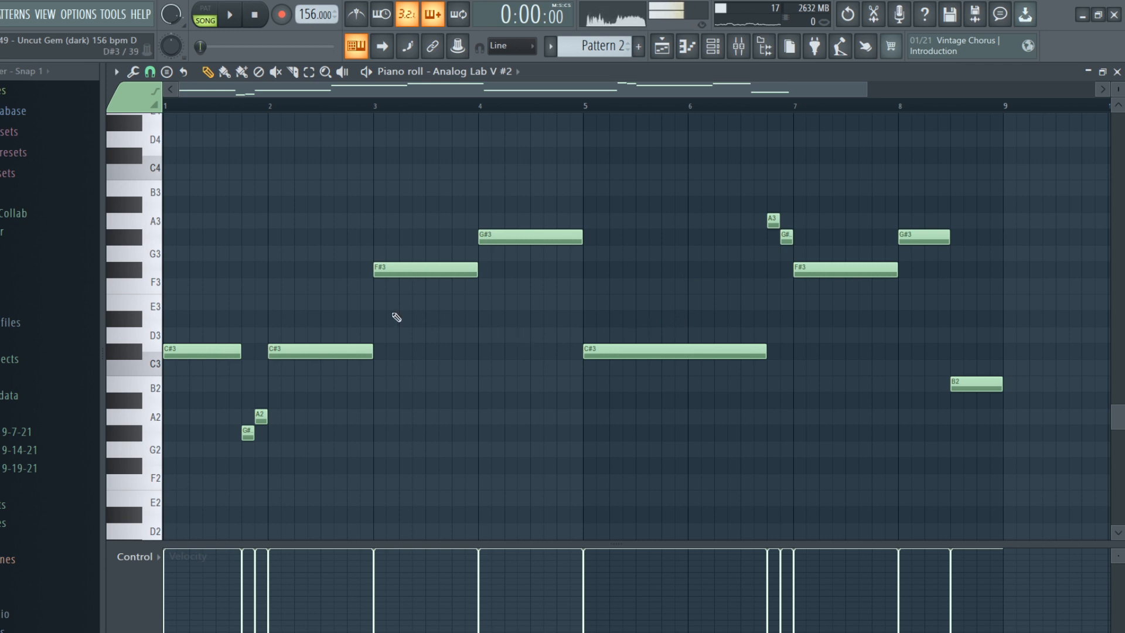
Step: Highlight the three C#3 notes of the Analog Lab V #2 melody, clear the selection and play the melody
drag(736, 355, 206, 321)
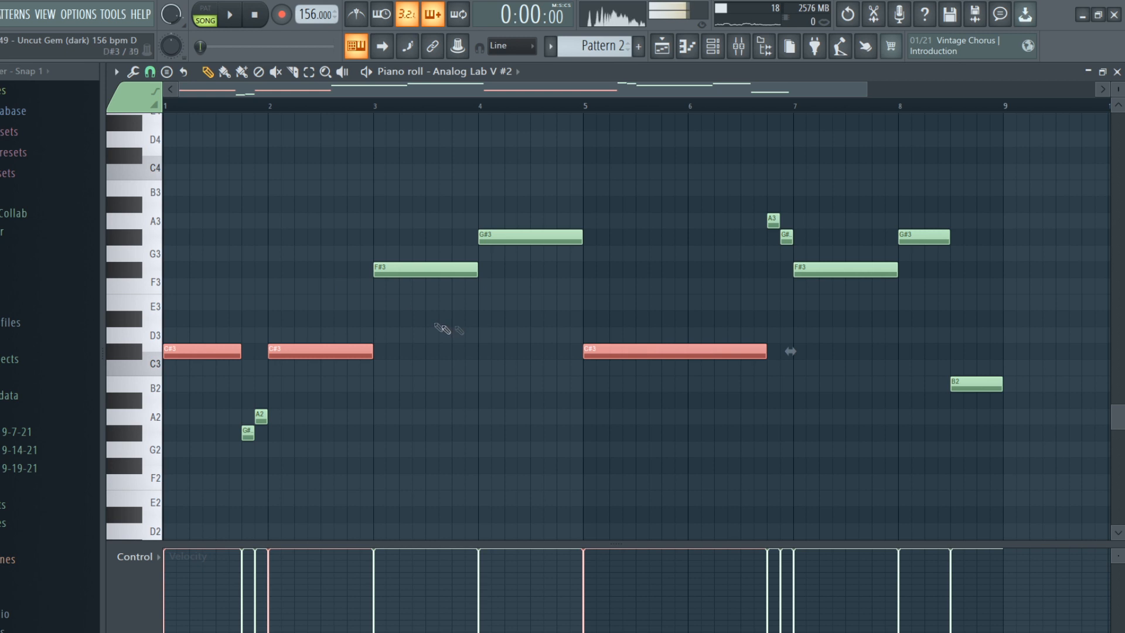
key(ctrl+shift+i)
key(ctrl+d)
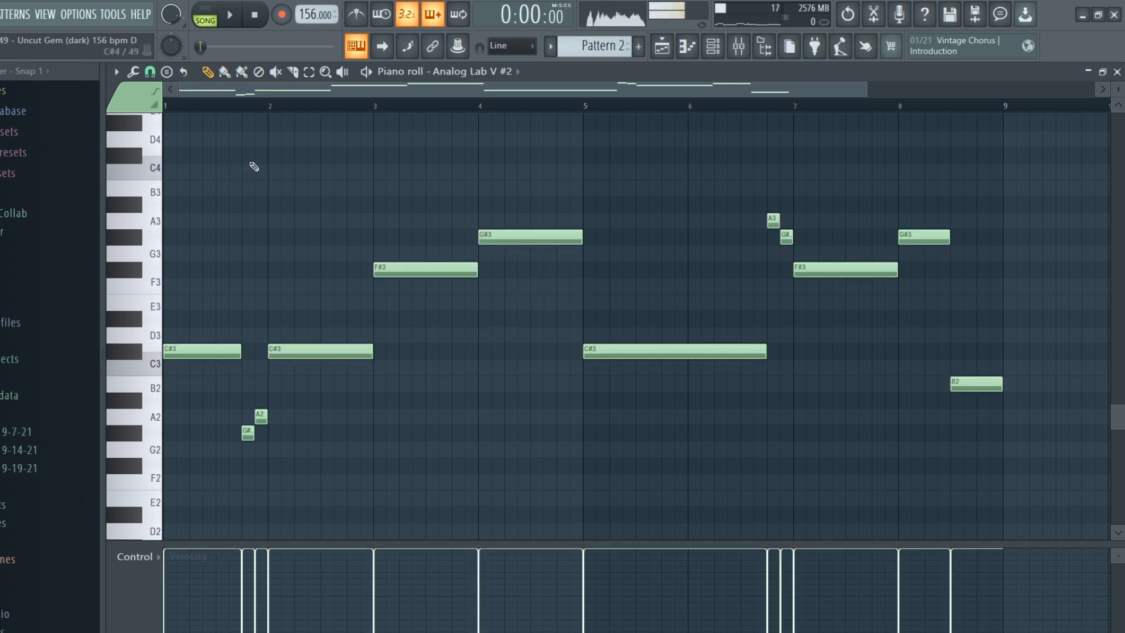
key(space)
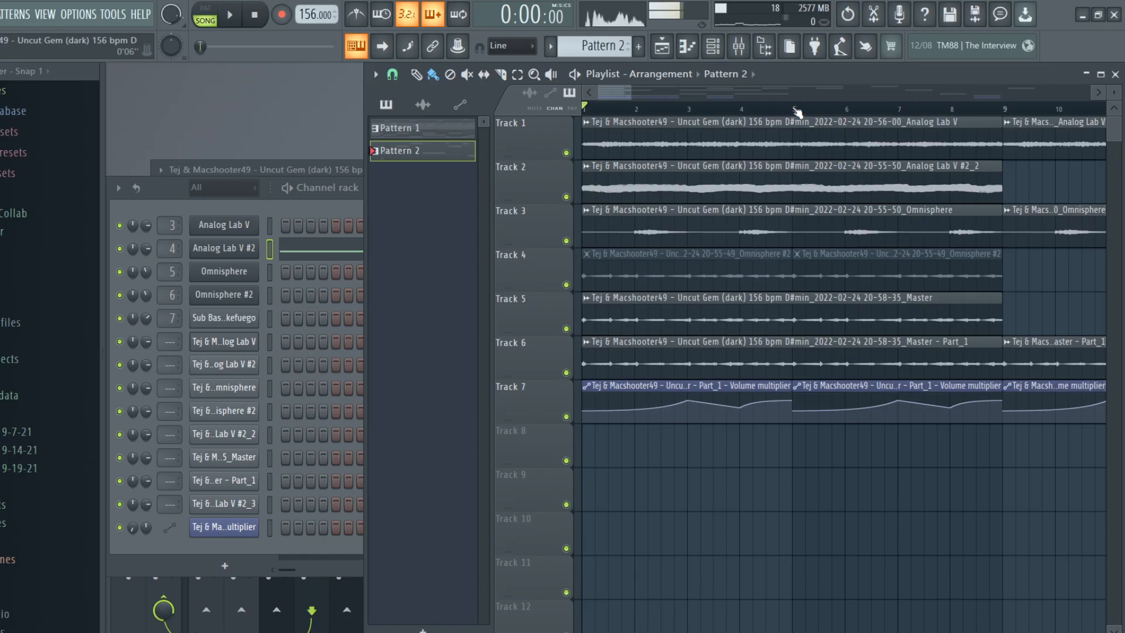
key(space)
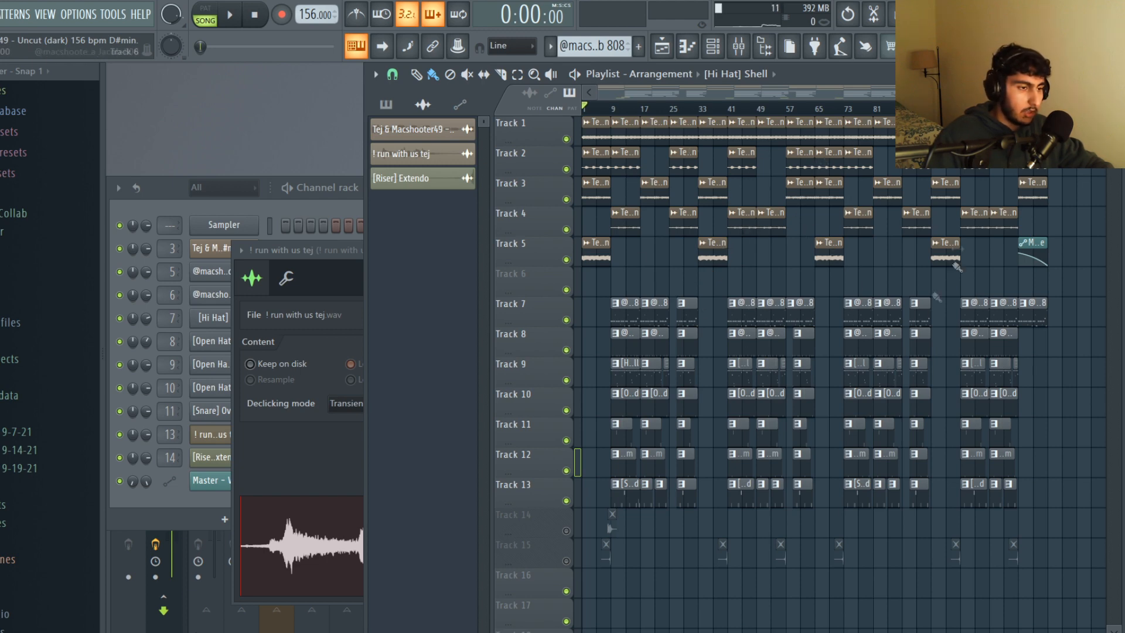
Step: Enlarge the velocity lane in the Supposed To Clap piano roll and select the softer claps late in bars 2 and 4
scroll(849, 279, up, 2)
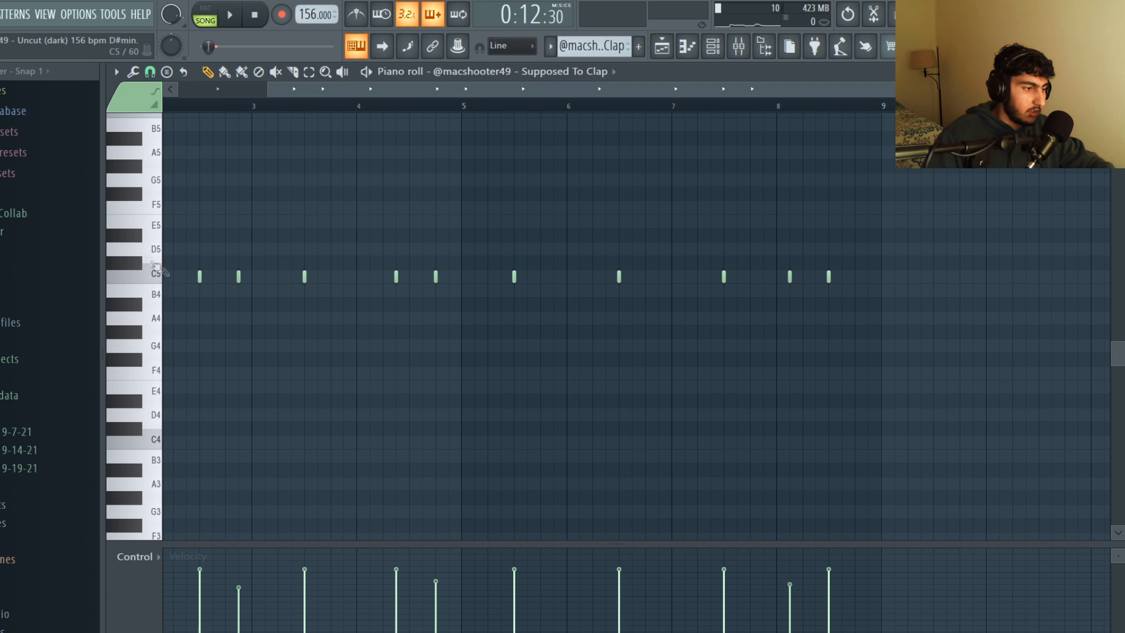
drag(479, 543, 486, 456)
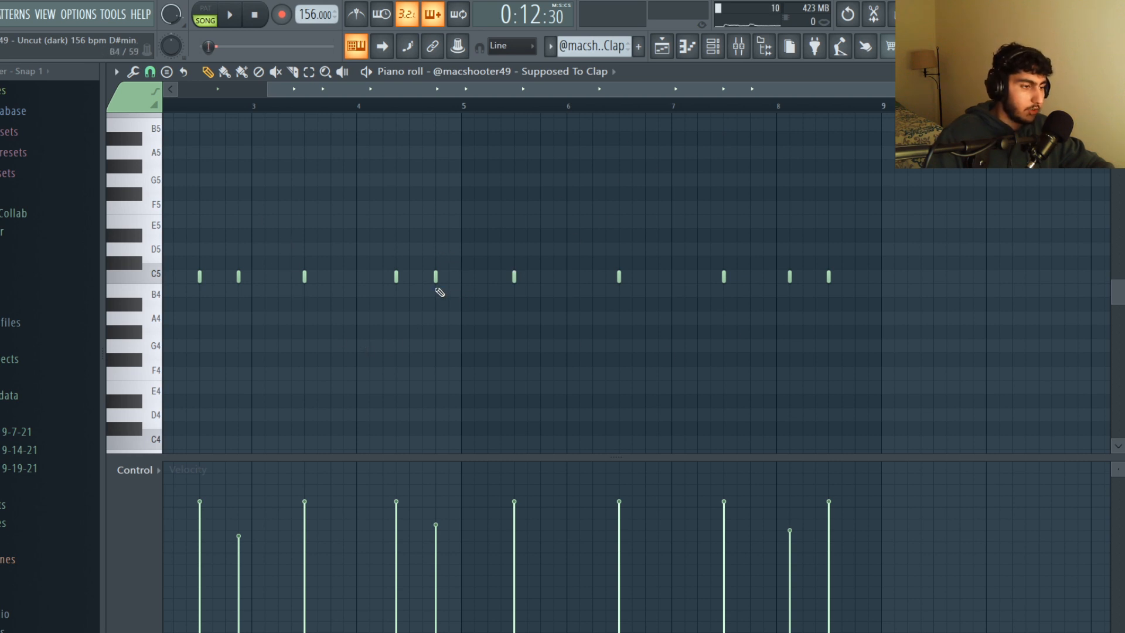
scroll(438, 289, down, 1)
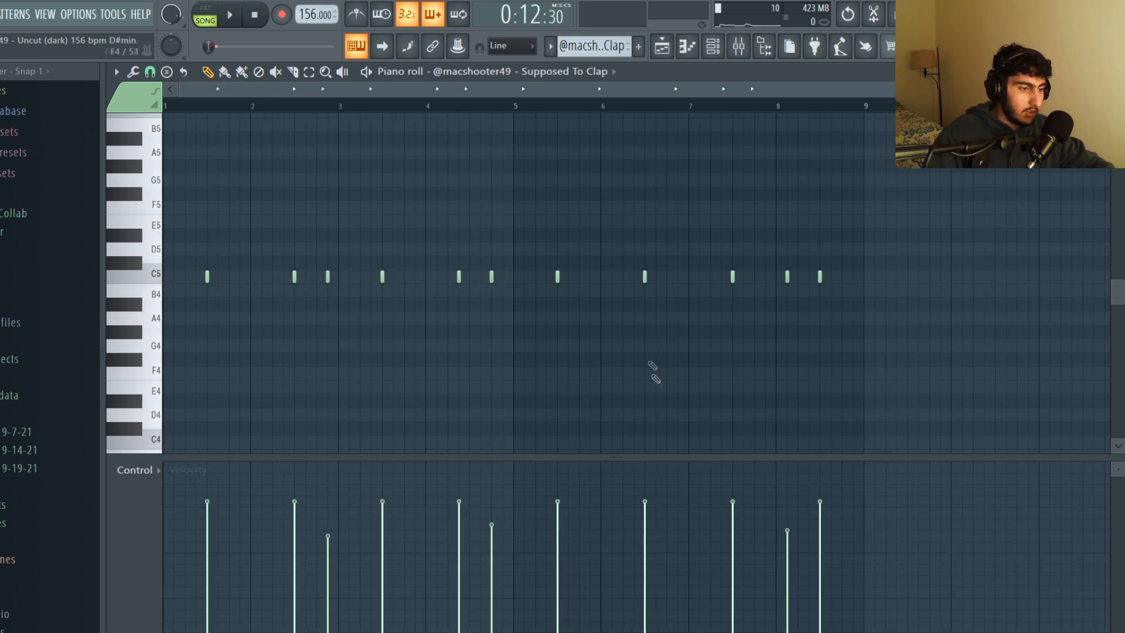
ctrl+click(492, 277)
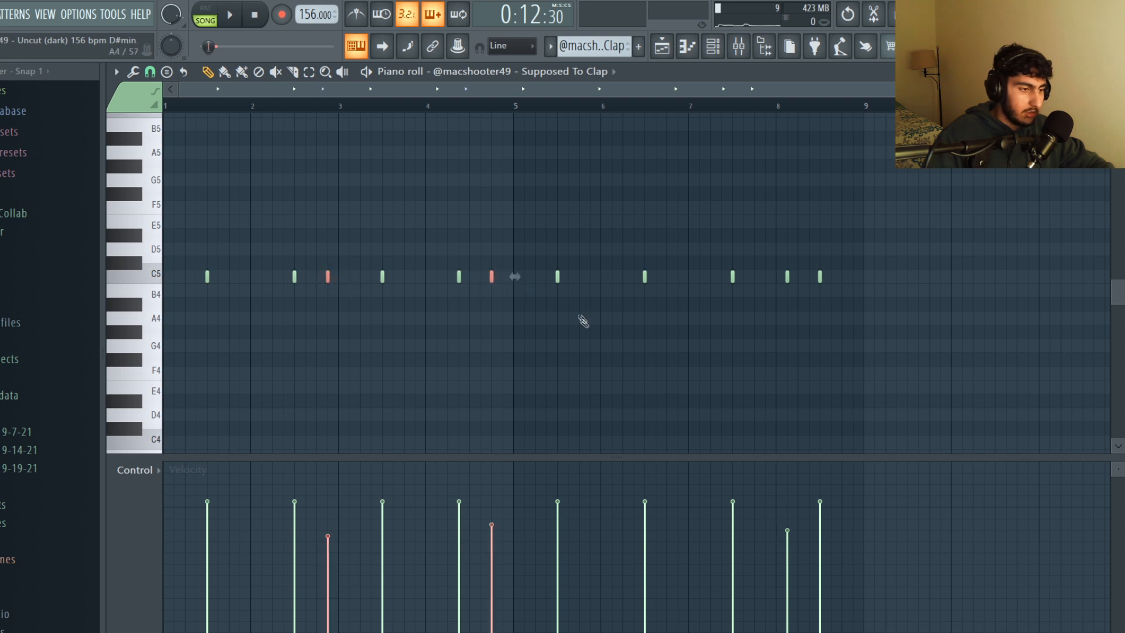
Step: Try shifting the pair of claps in bar 4 earlier, undo the move, deselect them and play the clap pattern
drag(506, 297, 437, 276)
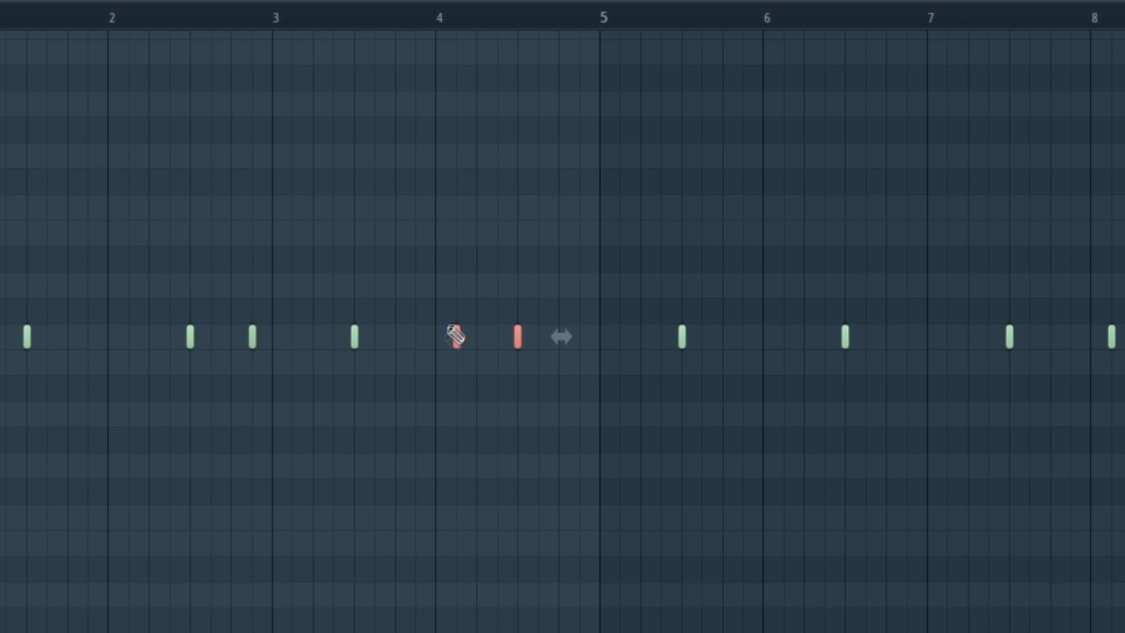
key(ctrl+z)
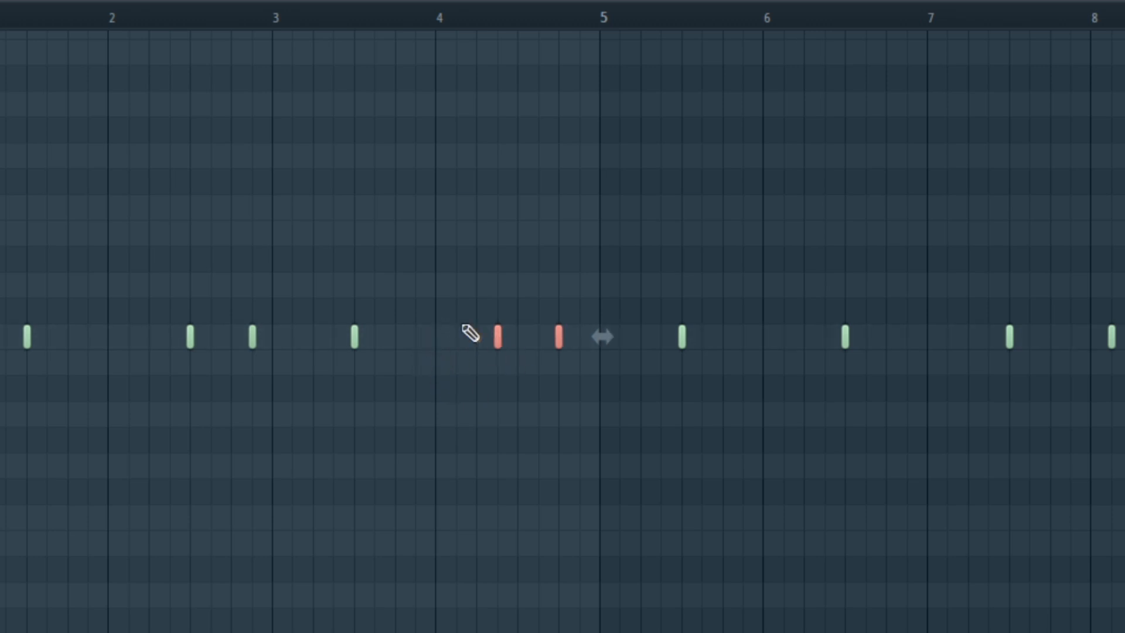
key(ctrl+d)
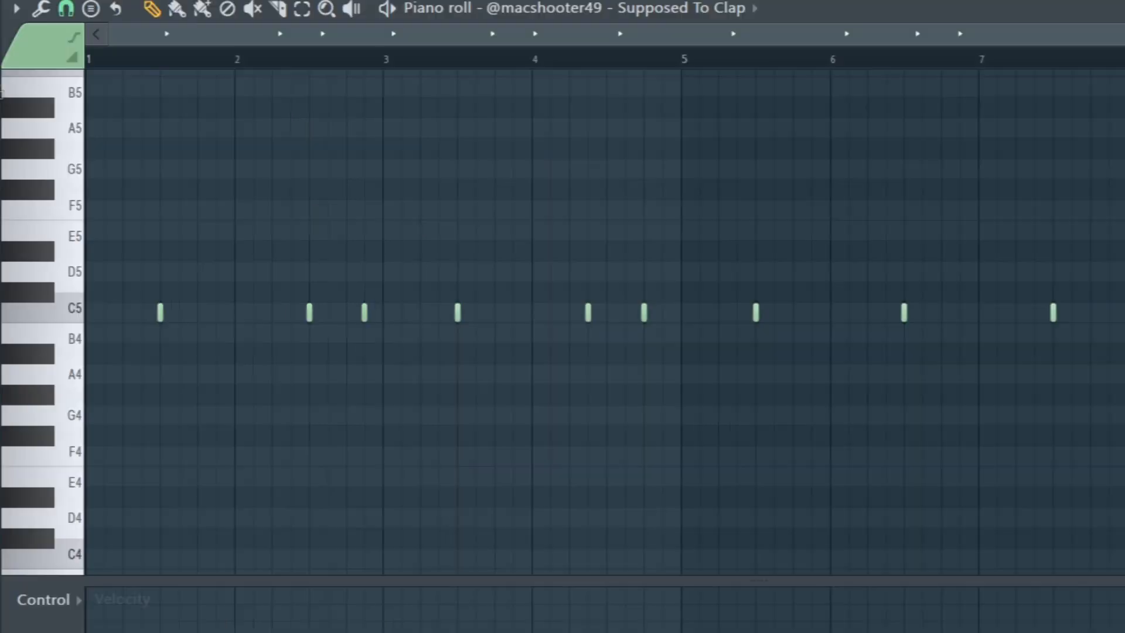
key(space)
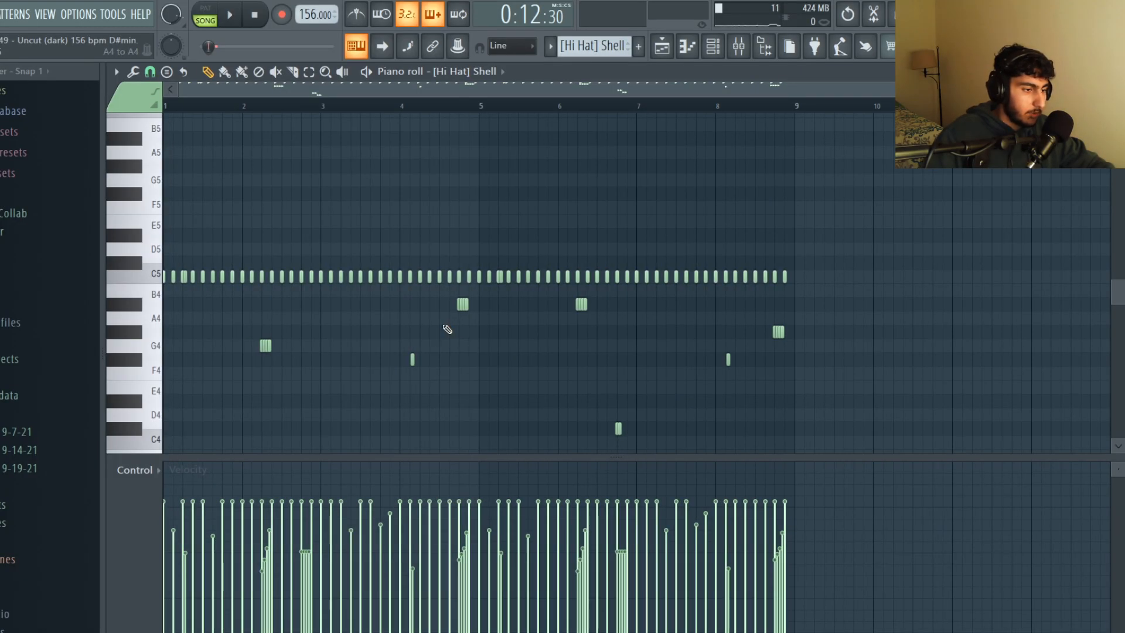
Step: Highlight the lowest-pitched hi-hat rolls in bars 2 and 6 of the [Hi Hat] Shell pattern and clear the selection
scroll(447, 329, up, 2)
scroll(565, 335, down, 3)
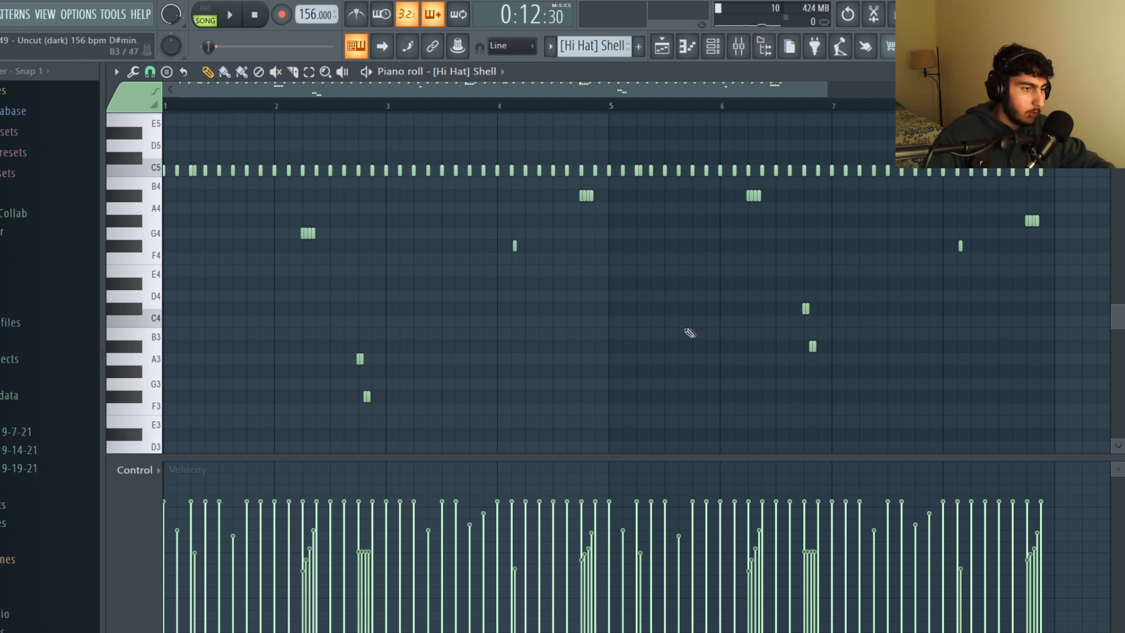
drag(906, 444, 306, 290)
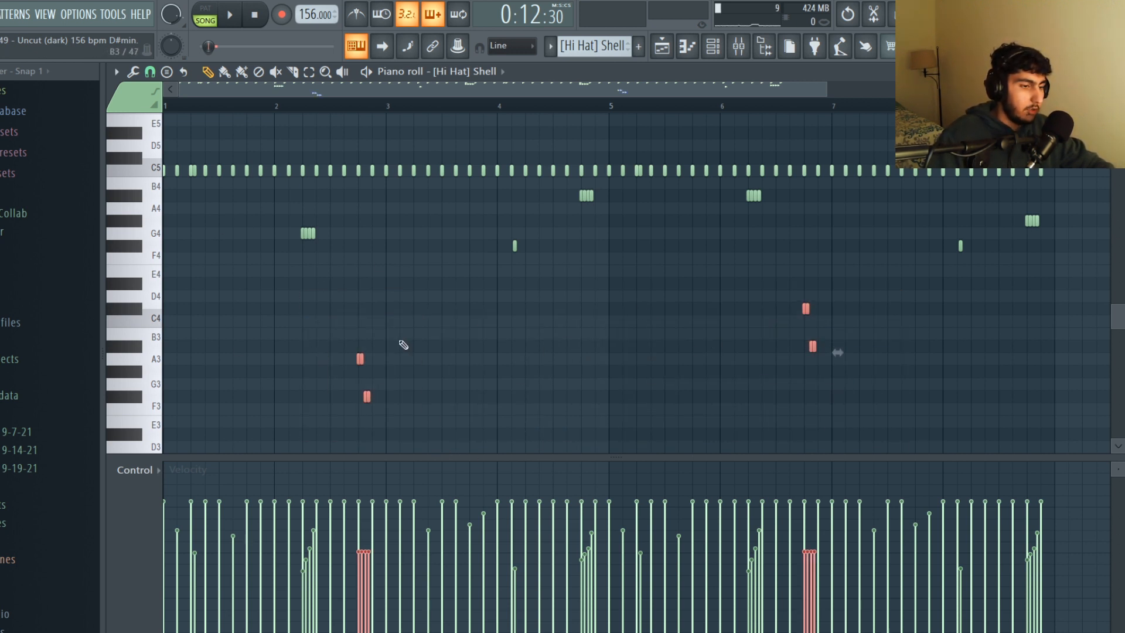
click(699, 311)
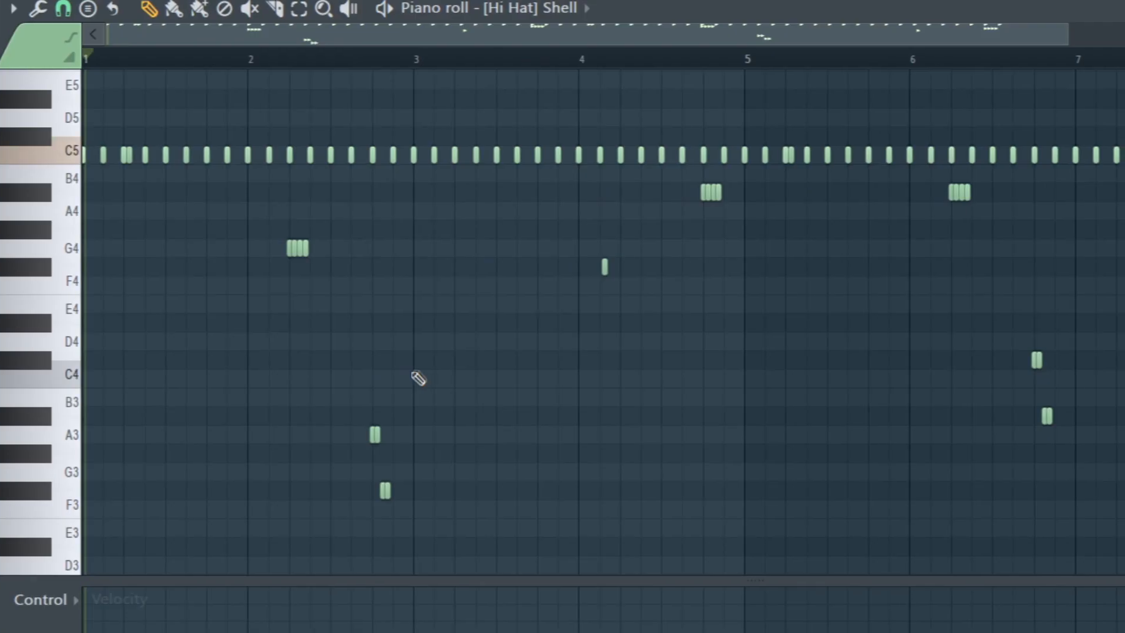
Step: Play the hi-hat pattern and open Effectrix on the [Hi Hat] Shell mixer track
key(space)
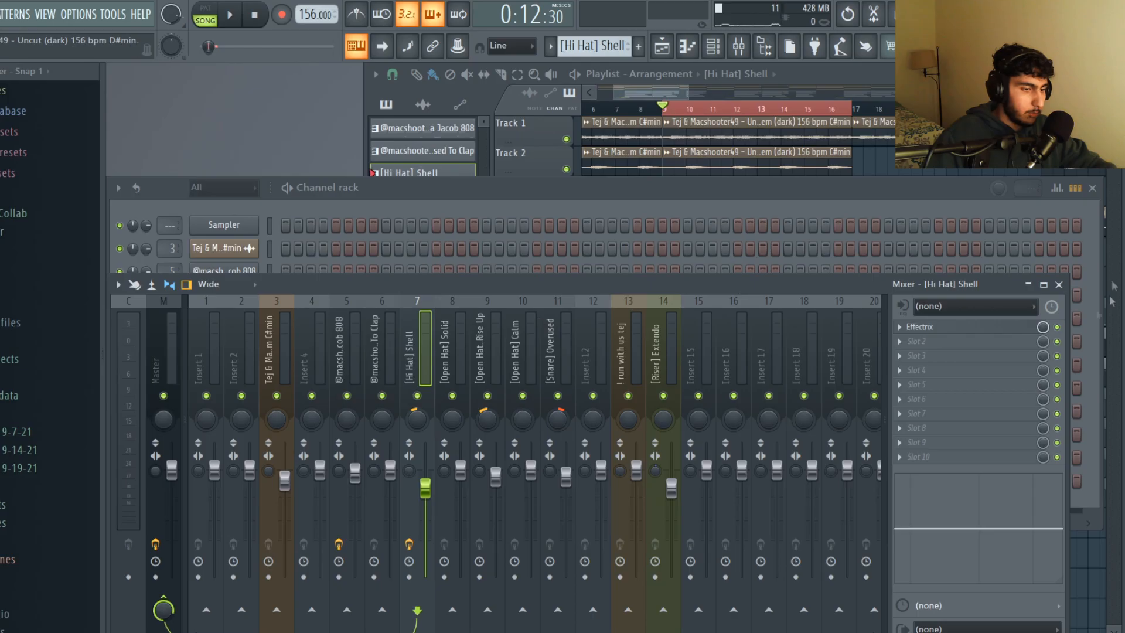
click(949, 331)
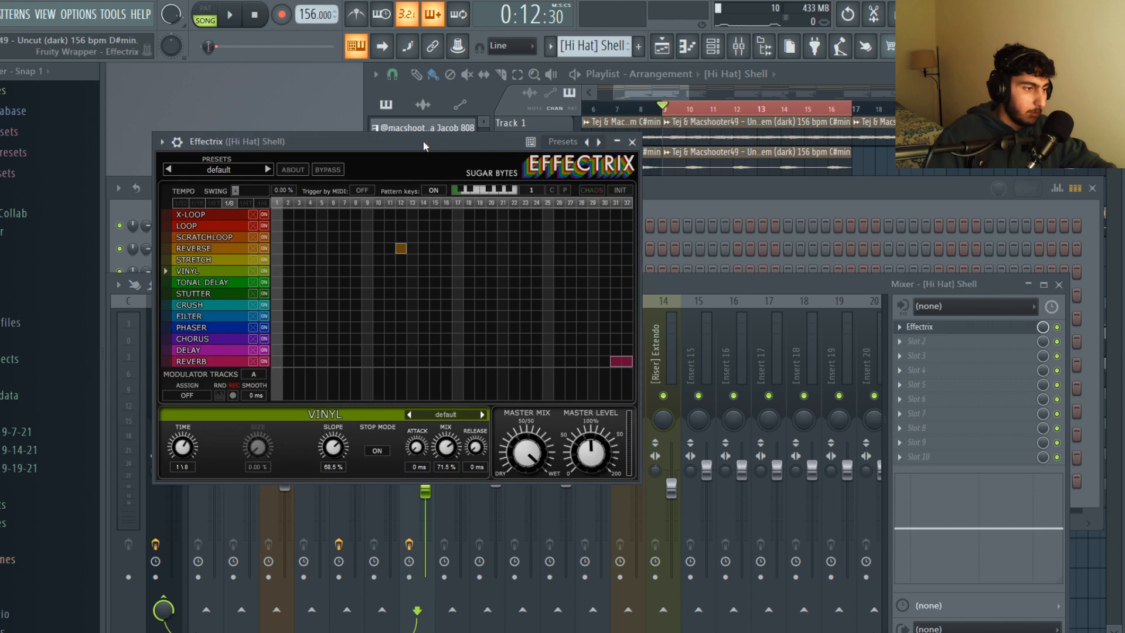
drag(425, 147, 468, 165)
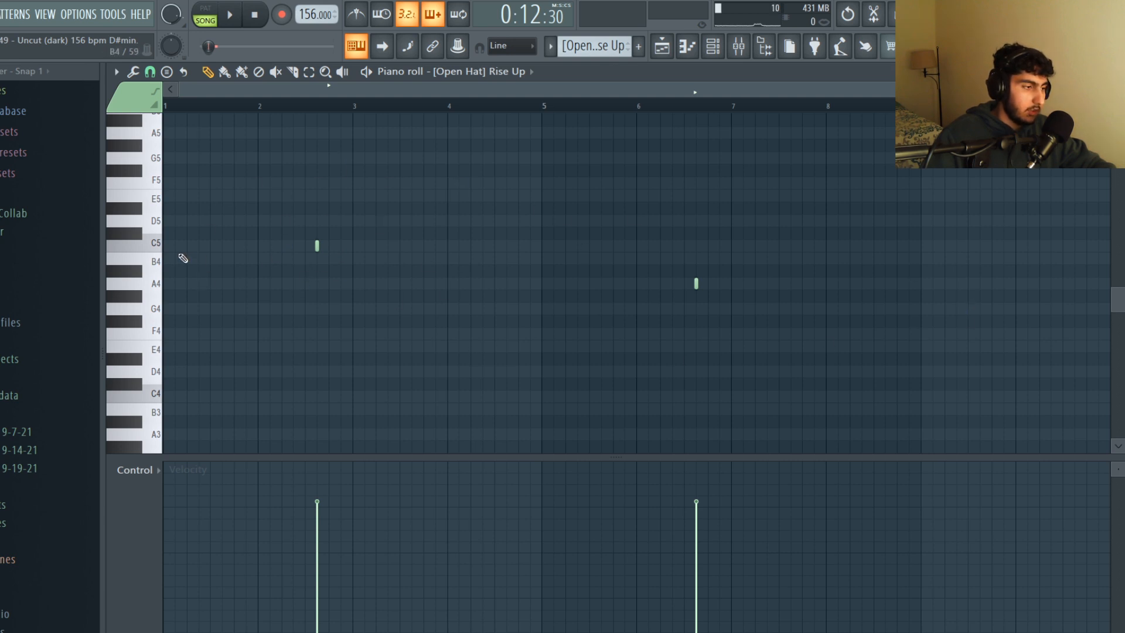
Step: Audition C5 in the [Open Hat] Rise Up pattern, highlight its A4 note in bar 6 and play the pattern
click(159, 247)
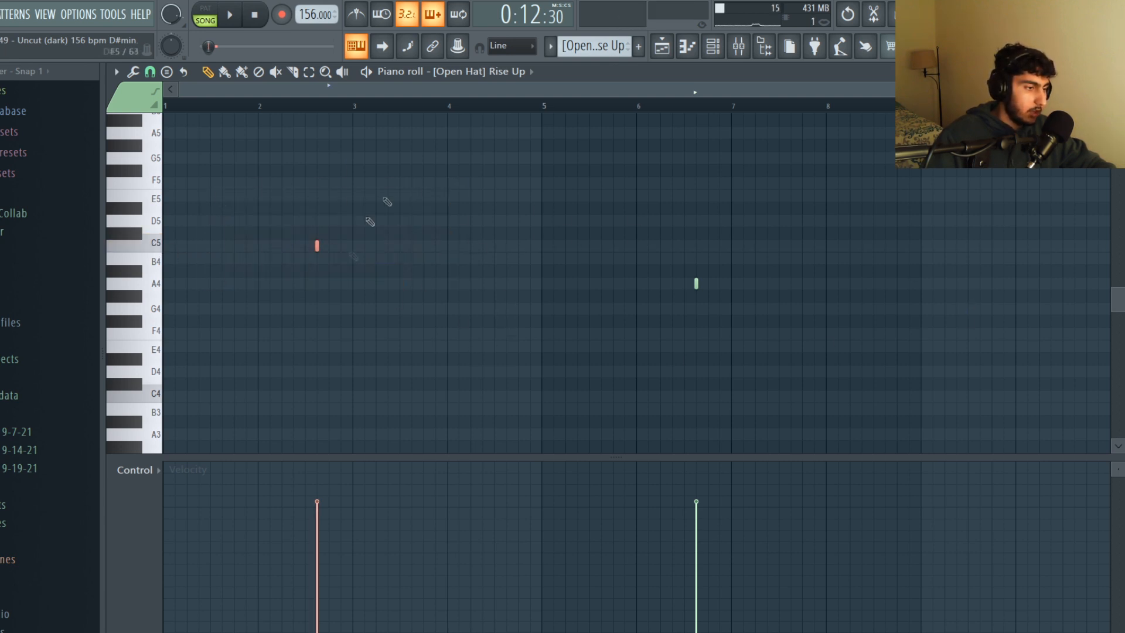
click(578, 264)
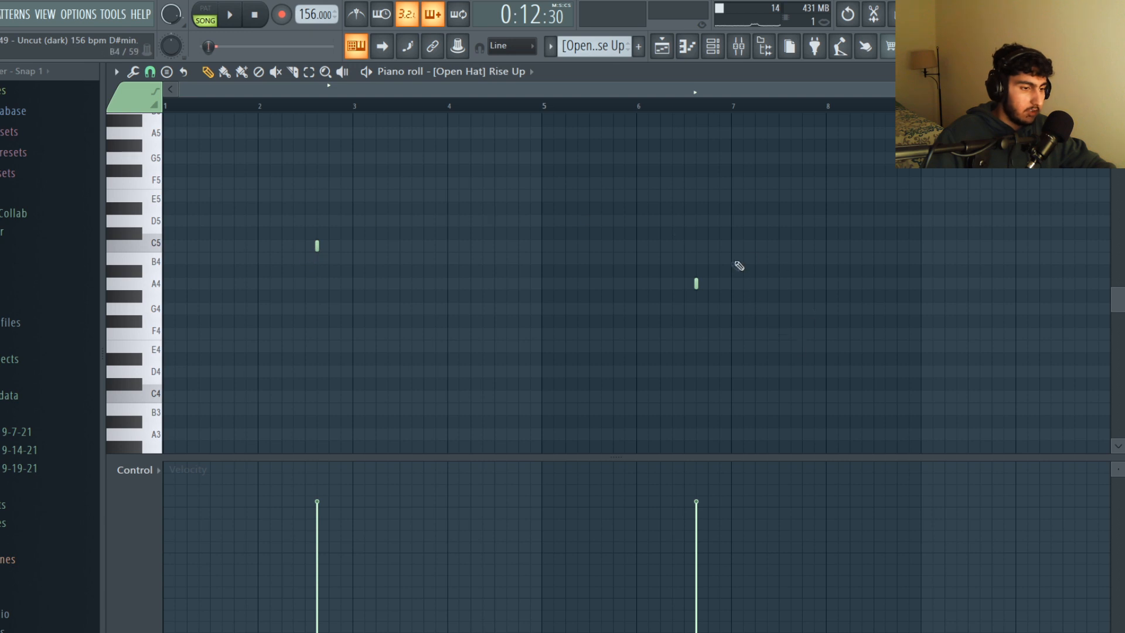
click(696, 284)
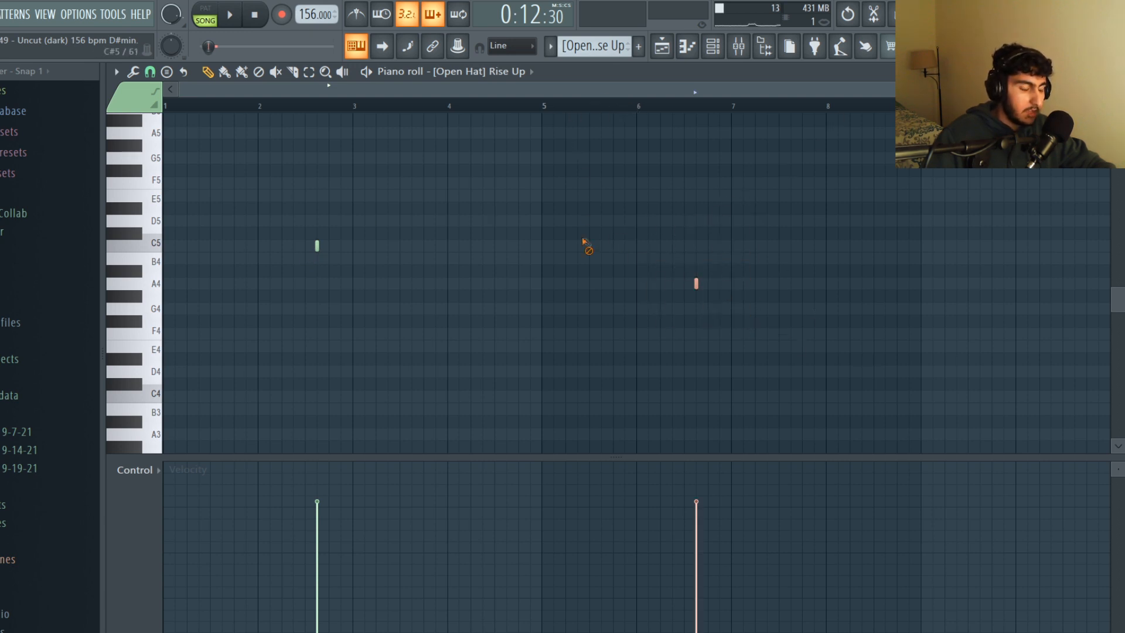
key(space)
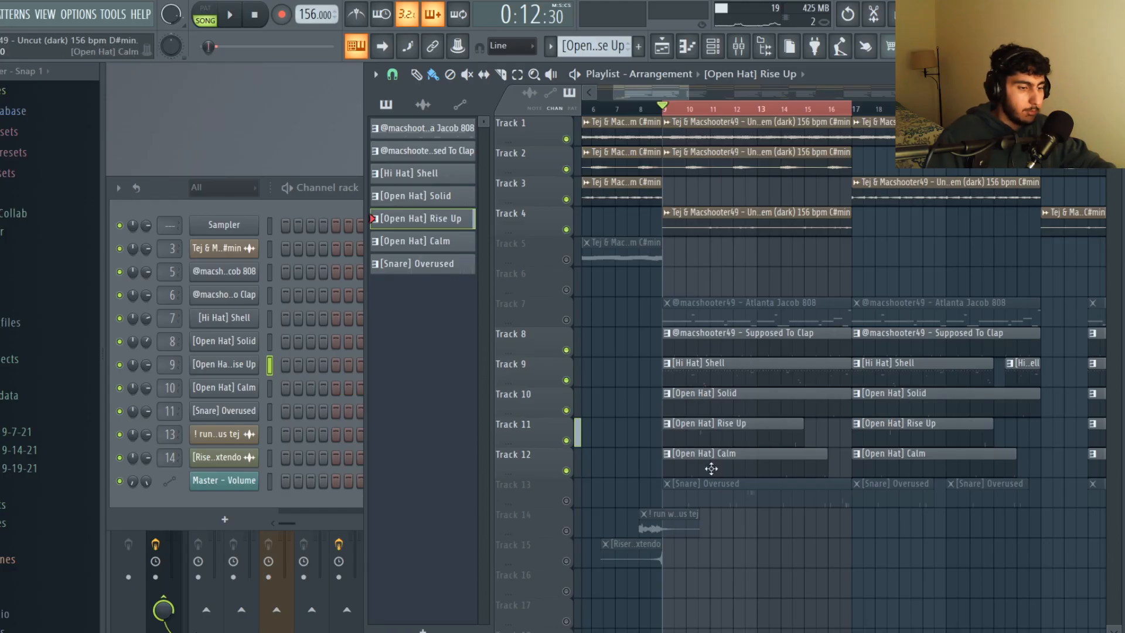
Step: Open the [Open Hat] Calm pattern, highlight its first two notes and the softer third one, and switch to the [Open Hat] Solid pattern
double_click(711, 469)
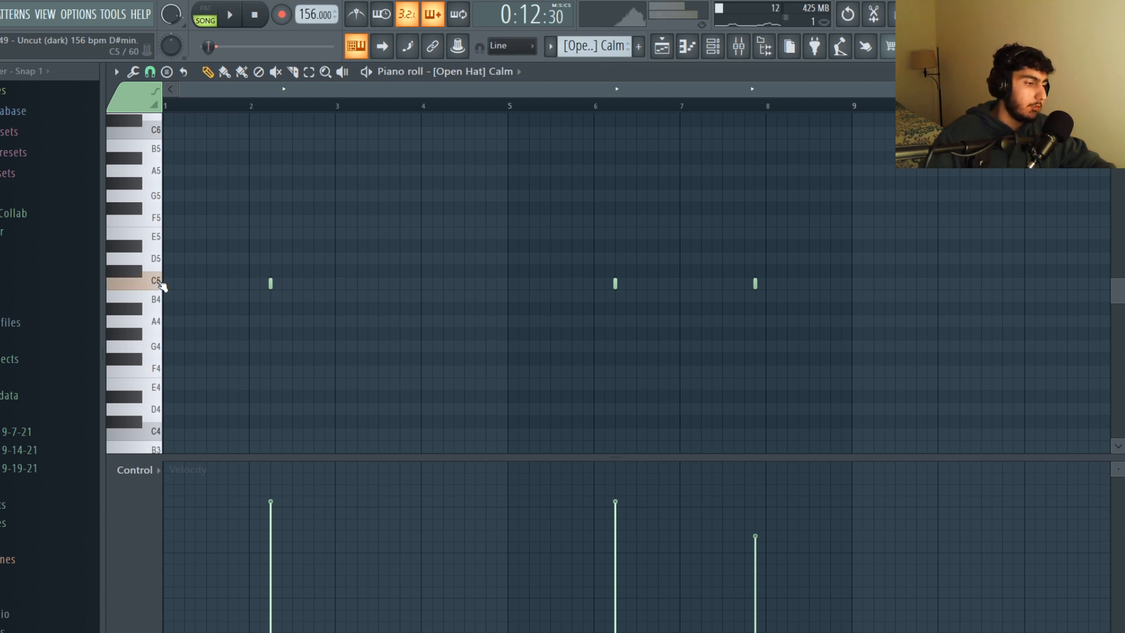
drag(706, 336, 208, 231)
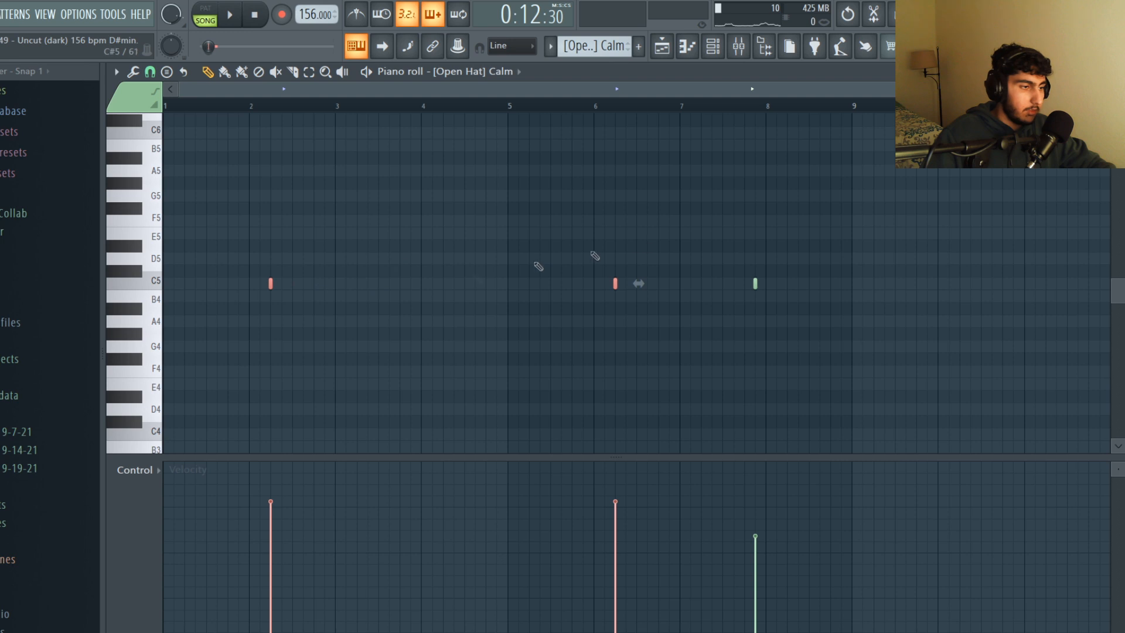
drag(776, 295, 716, 243)
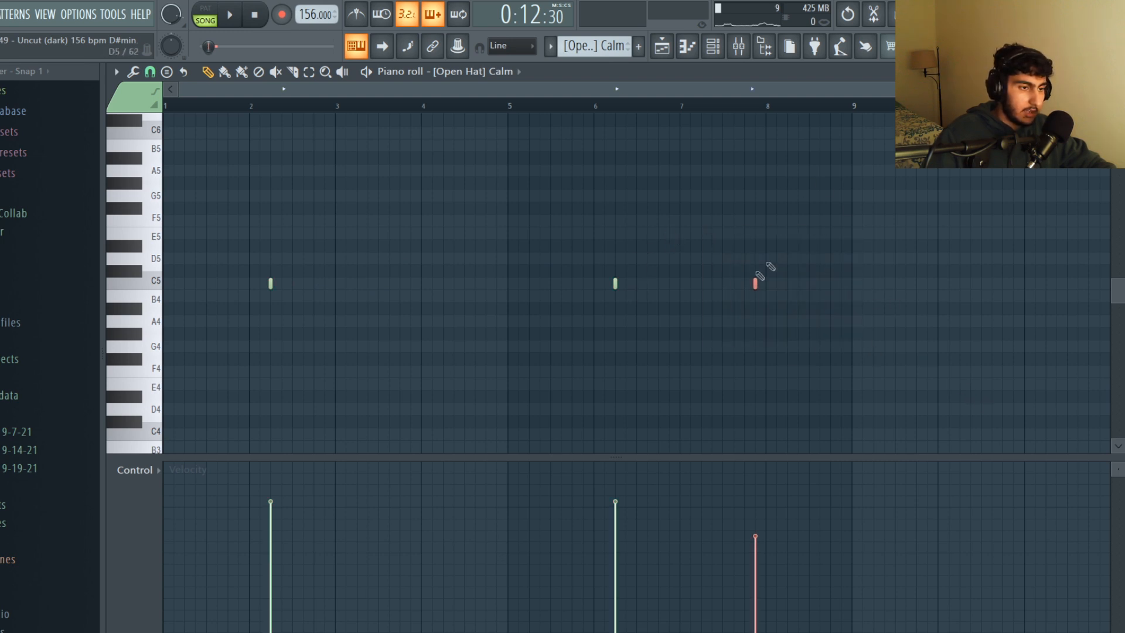
key(KP_Add)
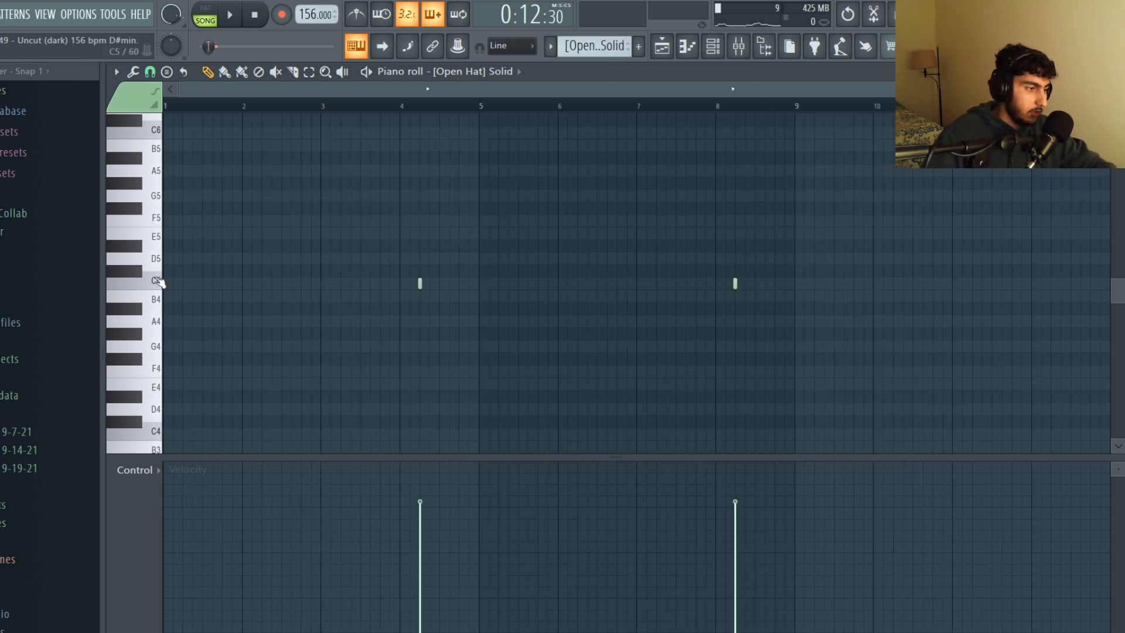
Step: Audition C5 in the [Open Hat] Solid pattern and play the pattern
click(160, 290)
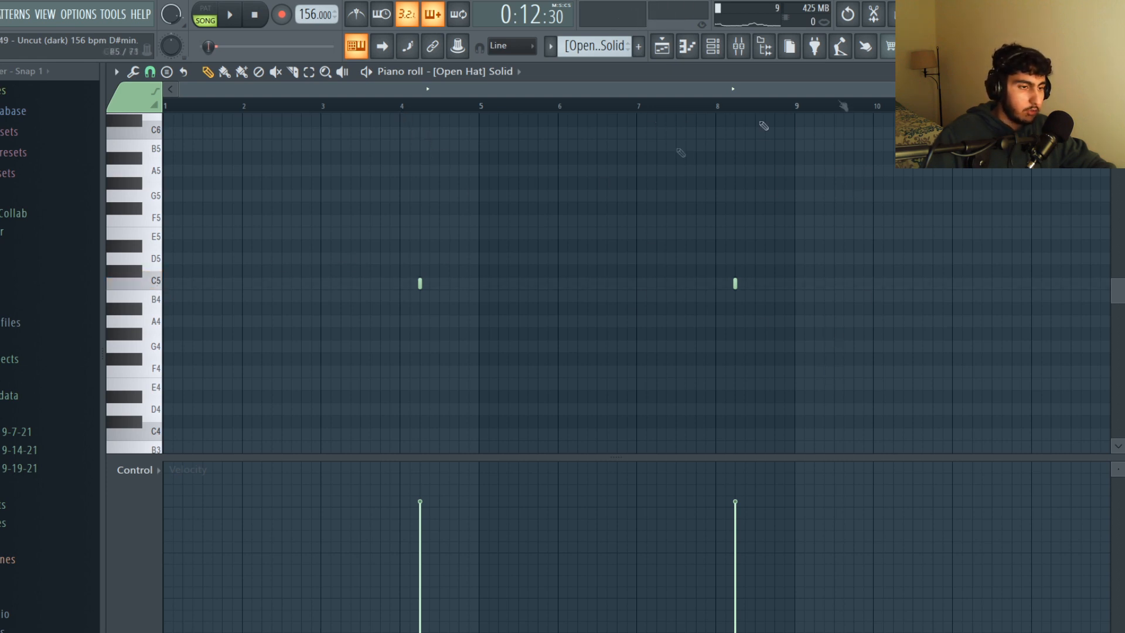
key(space)
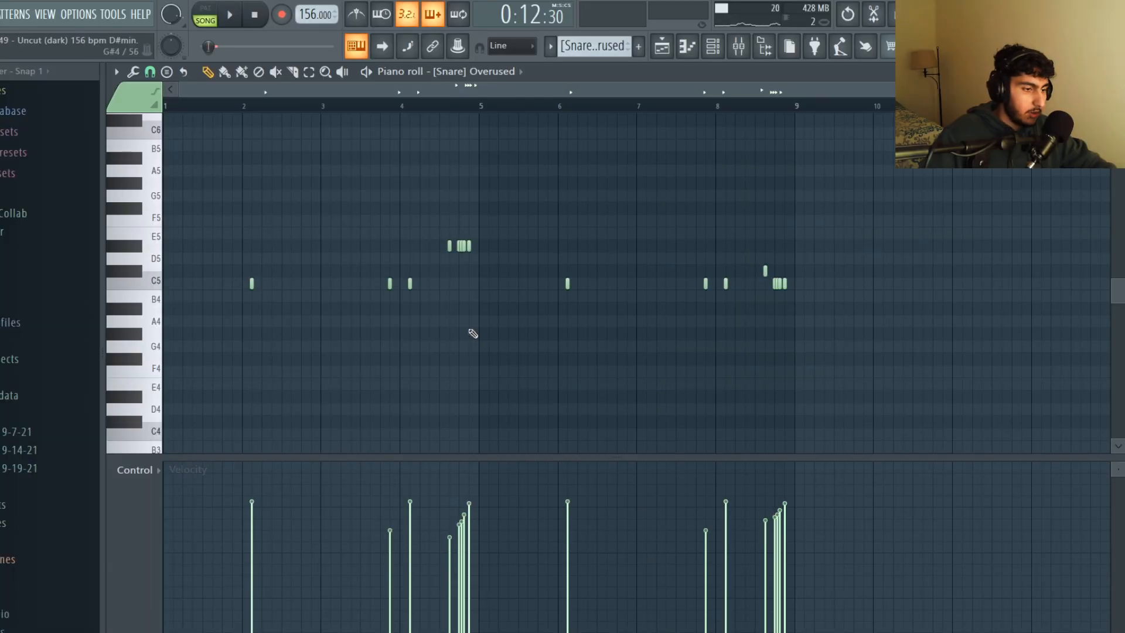
Step: Highlight the six single C5 hits in the [Snare] Overused pattern, invert the selection to the rolls, clear it and play the pattern
scroll(473, 333, up, 2)
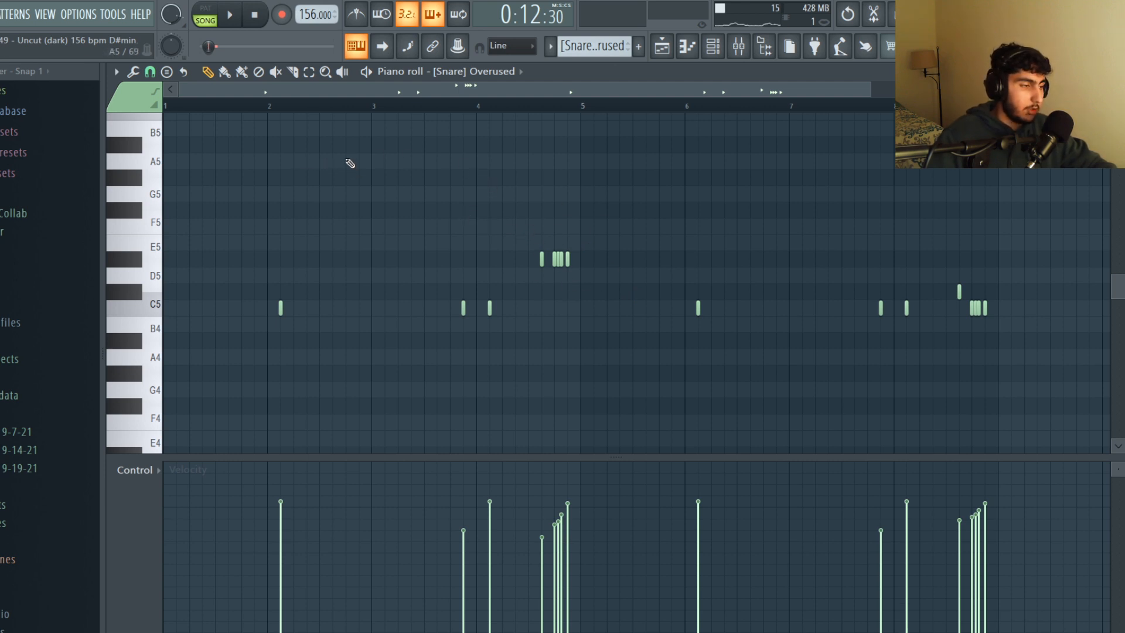
drag(937, 300, 235, 332)
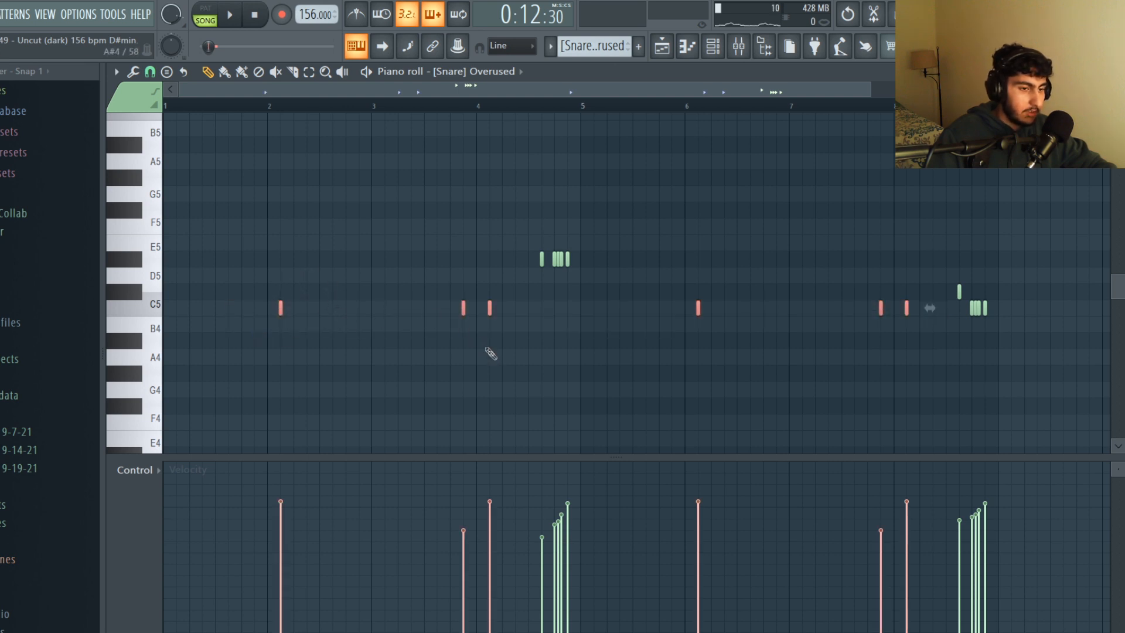
key(shift+i)
key(ctrl+d)
key(space)
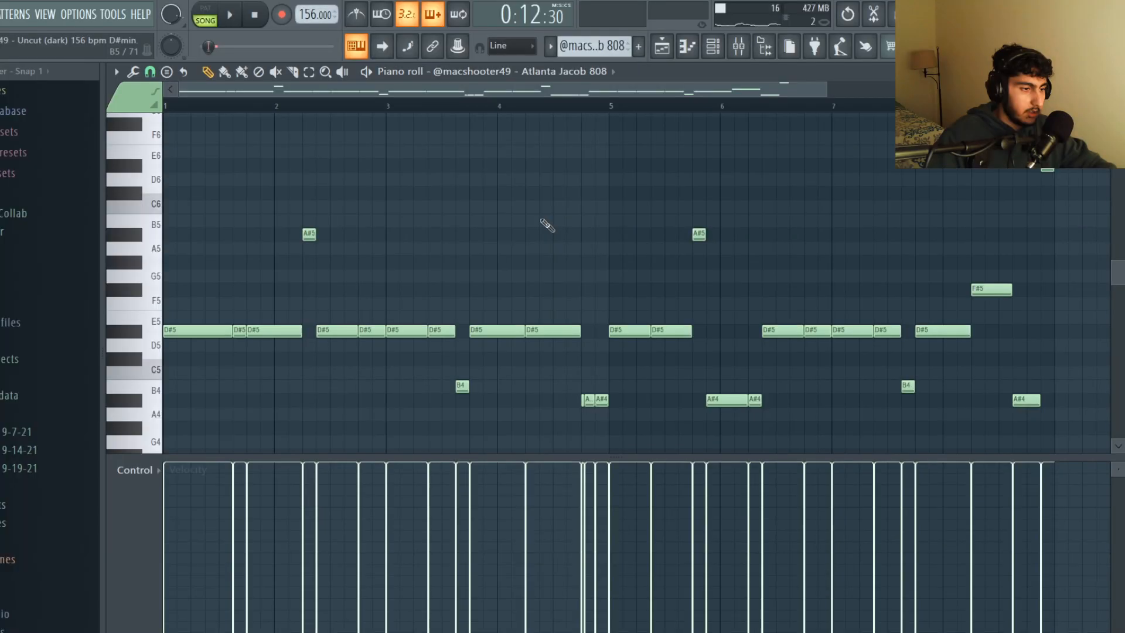
Step: Highlight the row of D#5 notes in the Atlanta Jacob 808 pattern, clear the selection and play the pattern
scroll(659, 289, down, 1)
scroll(623, 306, down, 1)
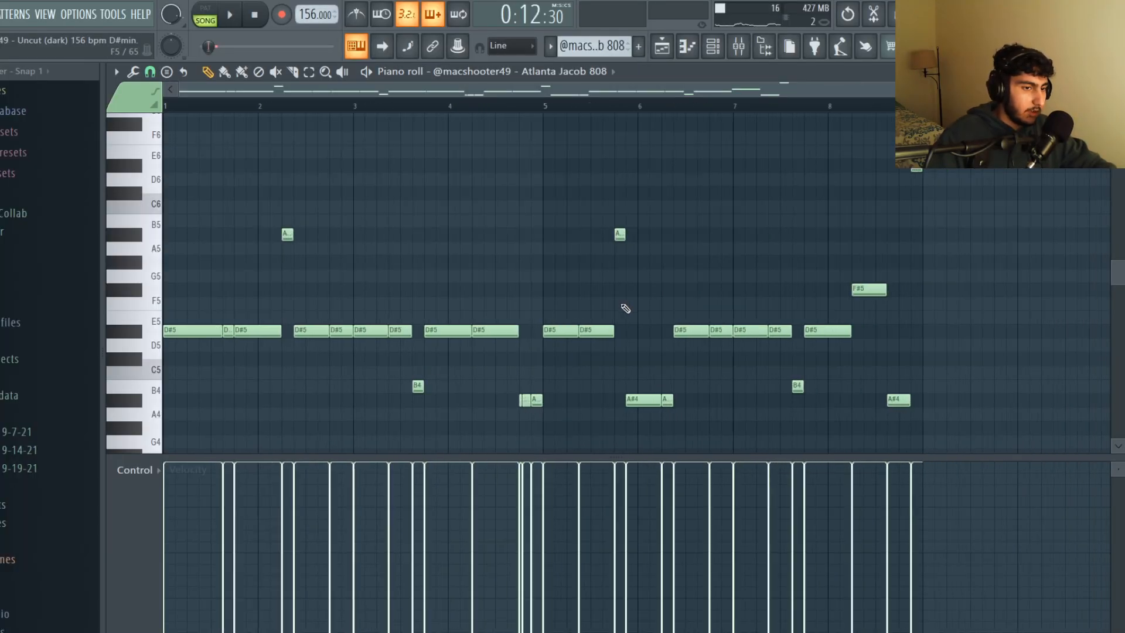
scroll(357, 266, up, 1)
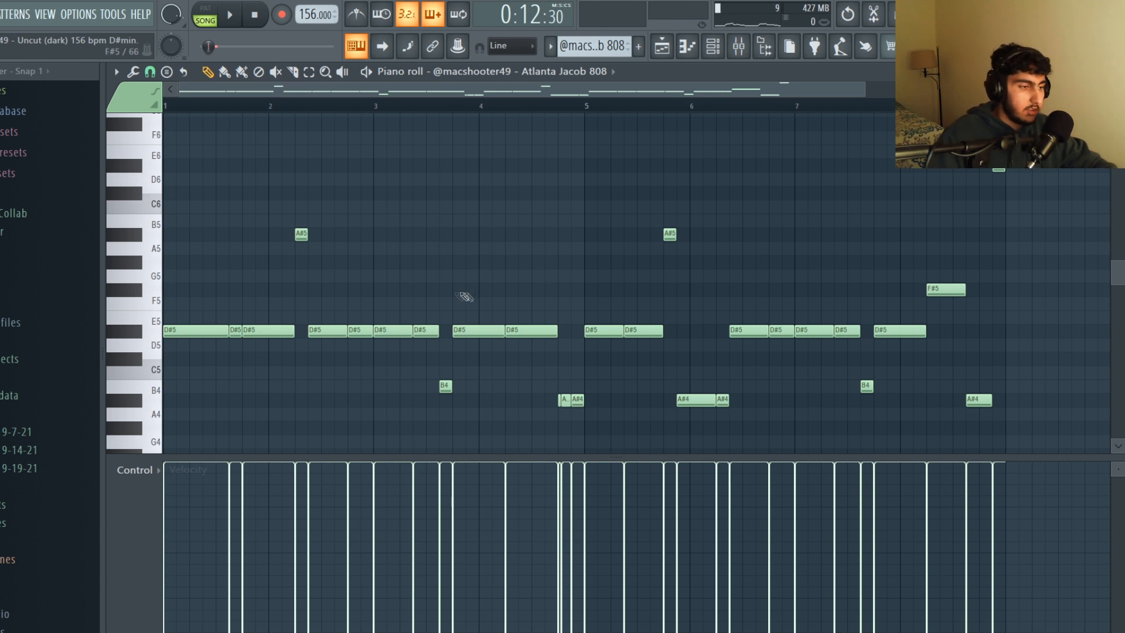
drag(993, 334, 154, 341)
click(943, 331)
drag(945, 334, 164, 320)
click(298, 311)
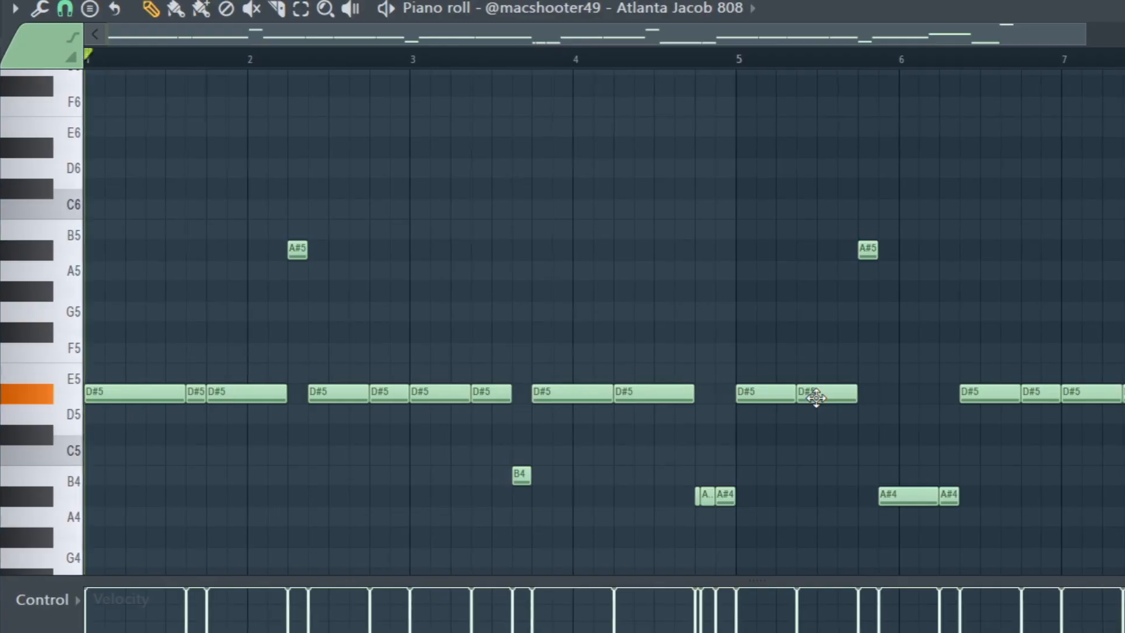
key(space)
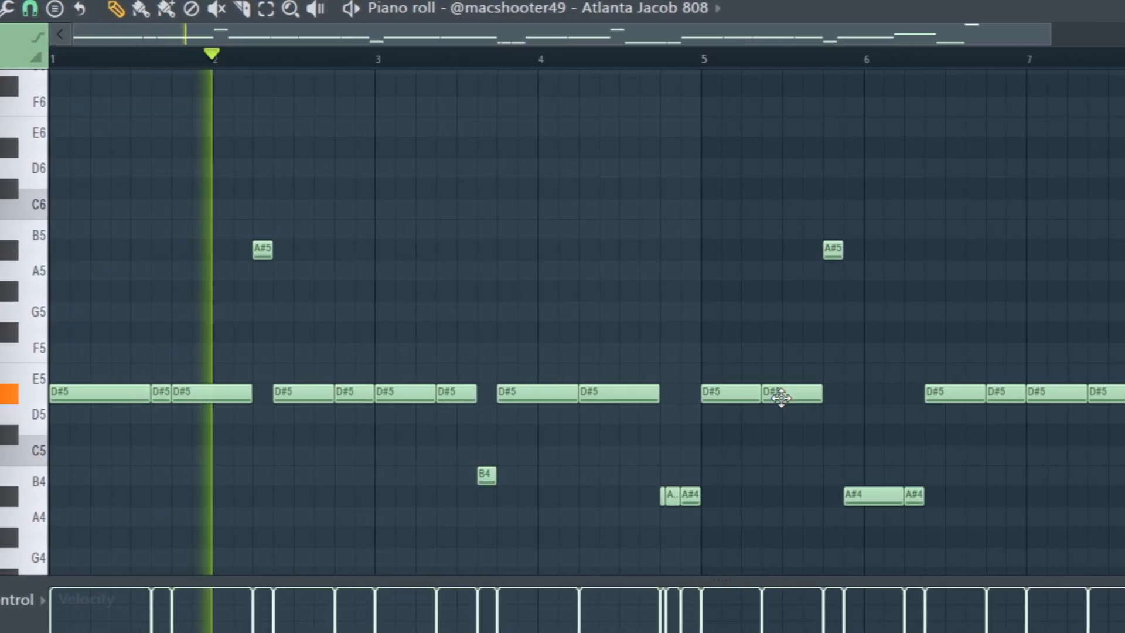